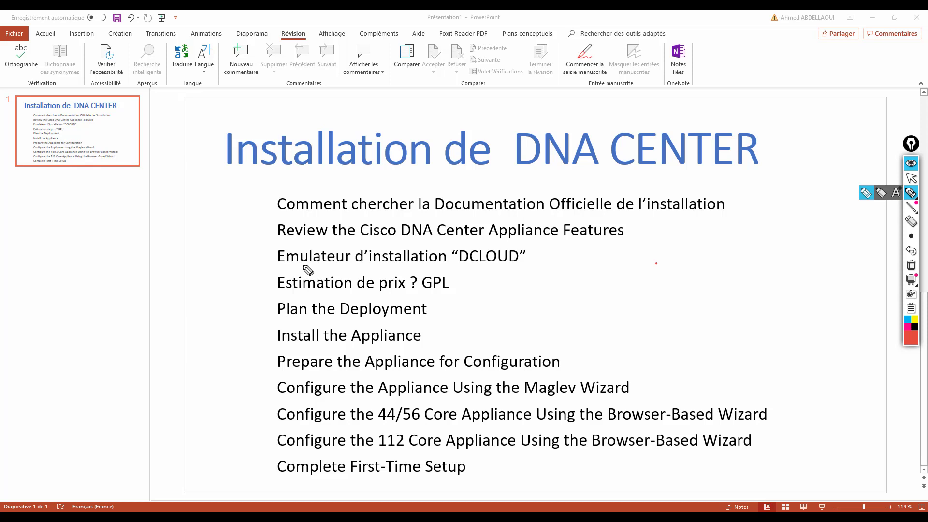
Switch from the presentation to the web browser and bring up the Cisco dCloud catalog page
left_click(910, 179)
left_click(872, 20)
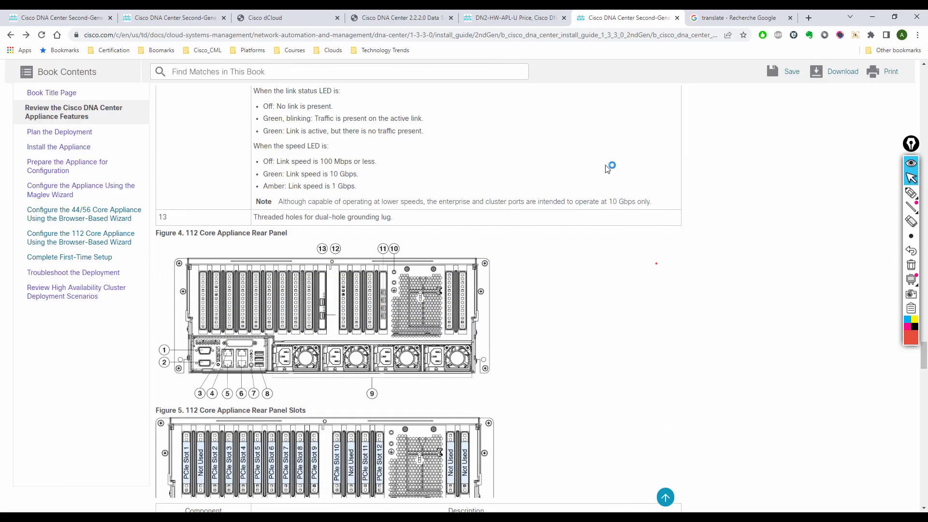
left_click(513, 18)
left_click(399, 18)
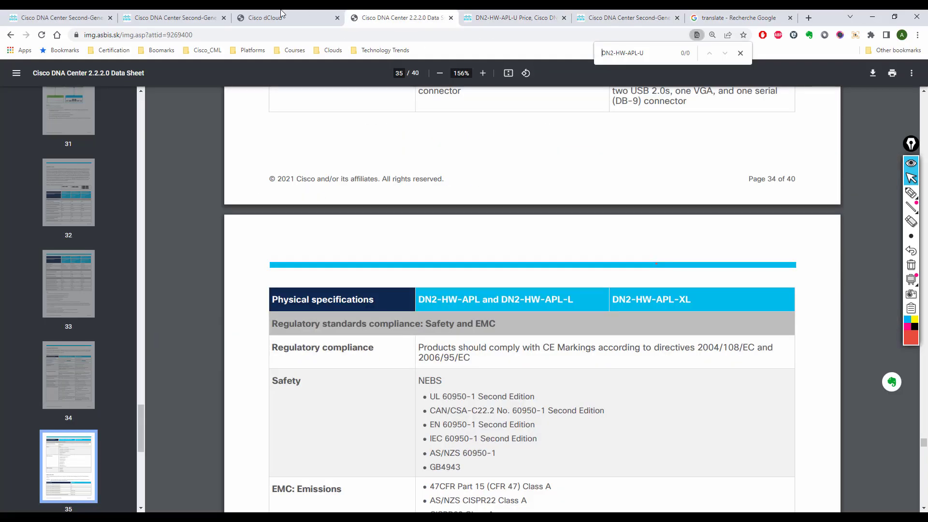
left_click(282, 15)
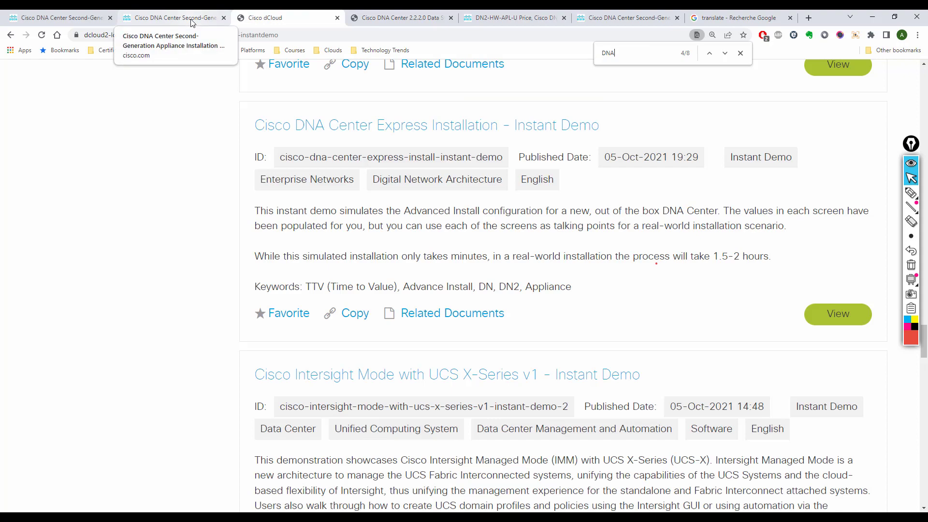
Look through the Instant Demo catalog listings for the Cisco DNA Center Express Installation demo
scroll(178, 273, "up", 15)
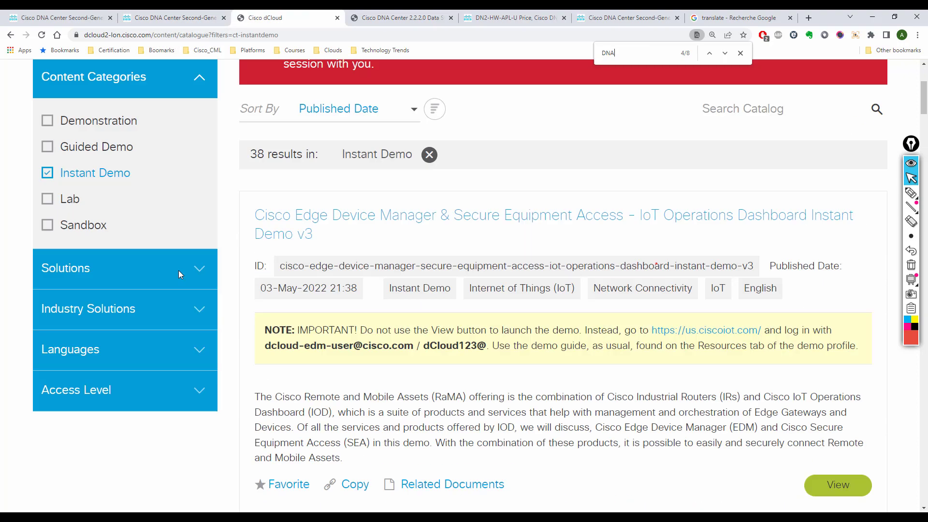
scroll(179, 271, "up", 4)
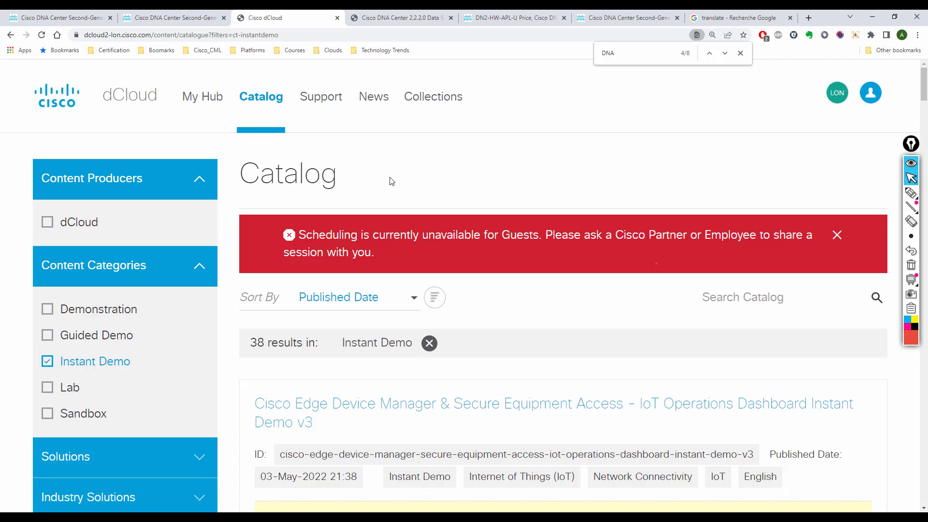
scroll(392, 182, "down", 4)
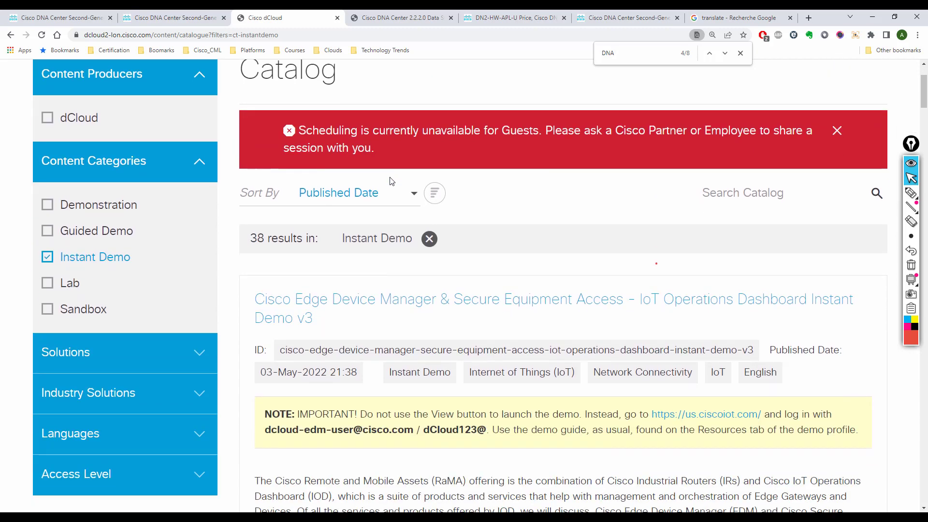
scroll(242, 200, "up", 4)
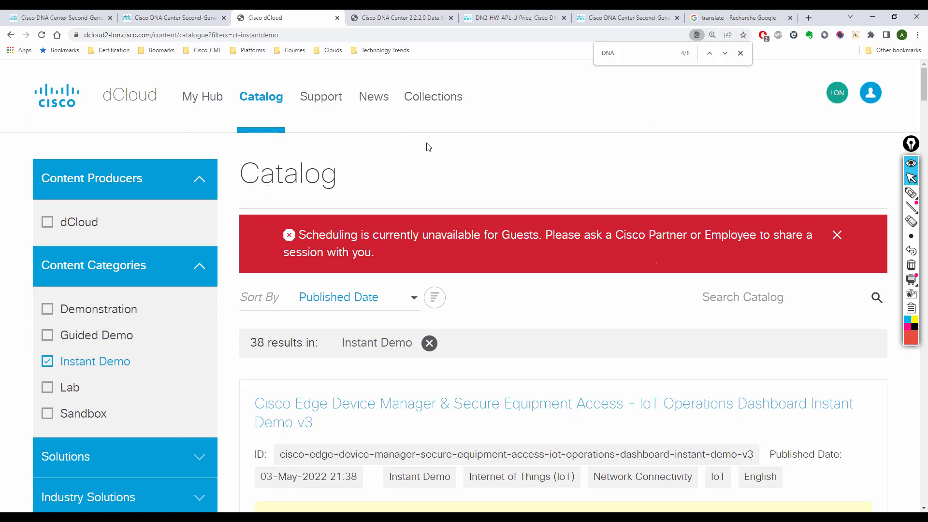
scroll(309, 190, "down", 1)
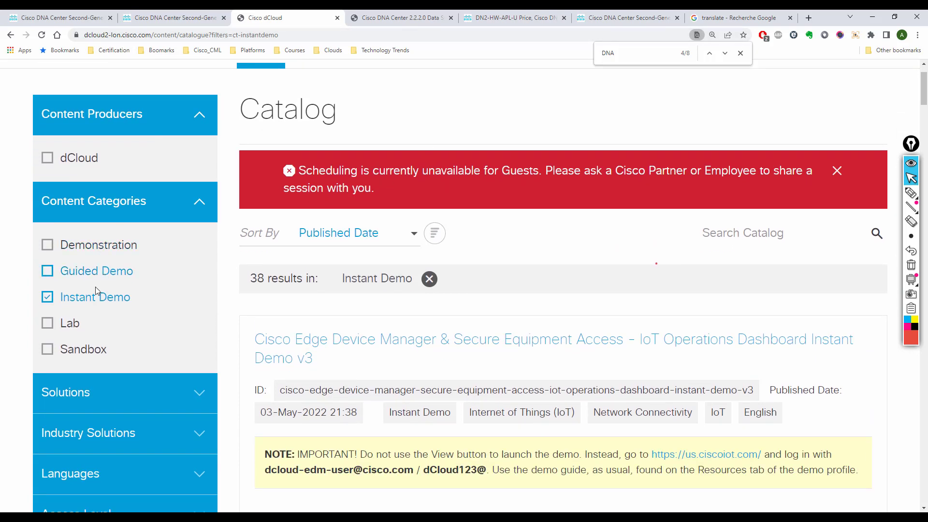
scroll(512, 303, "down", 15)
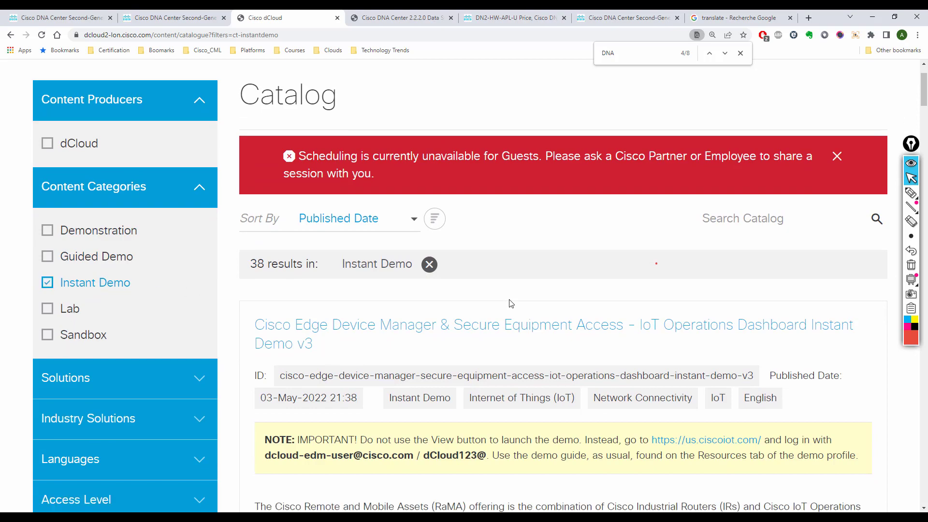
scroll(511, 303, "down", 5)
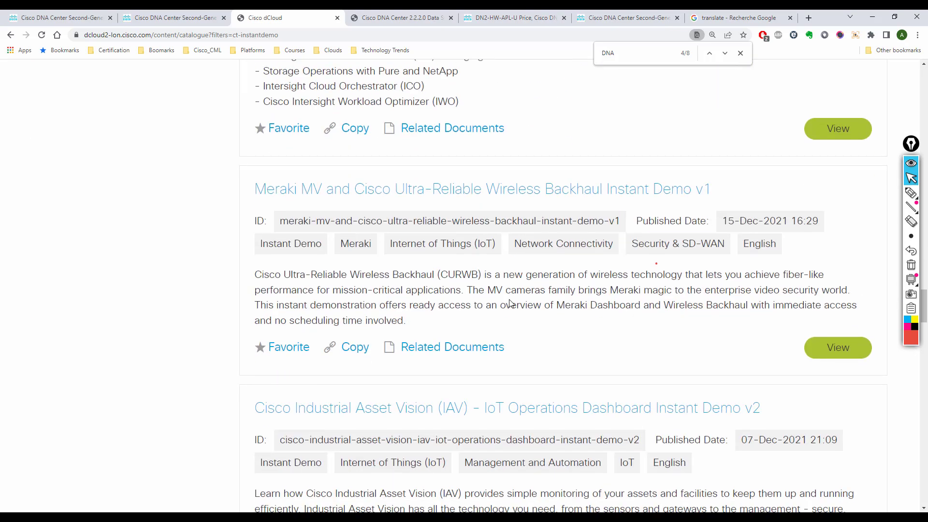
scroll(510, 302, "down", 9)
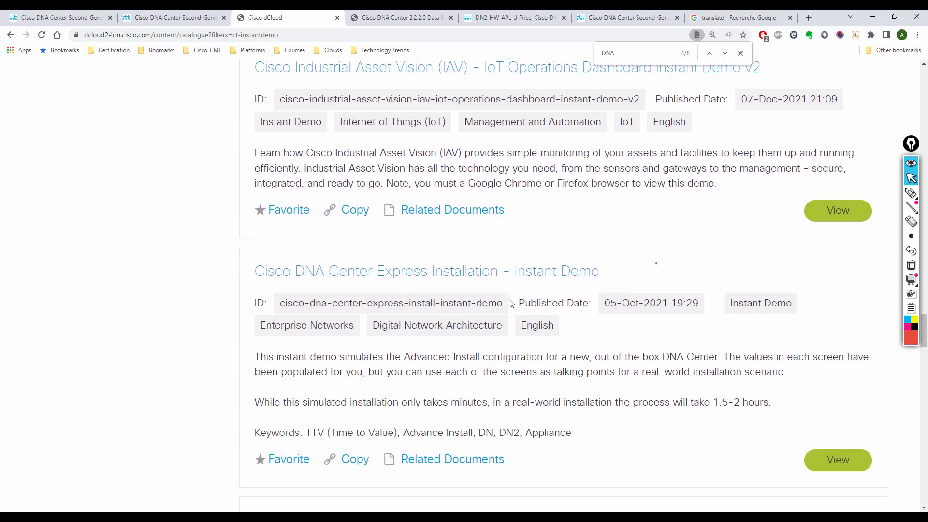
scroll(511, 304, "down", 6)
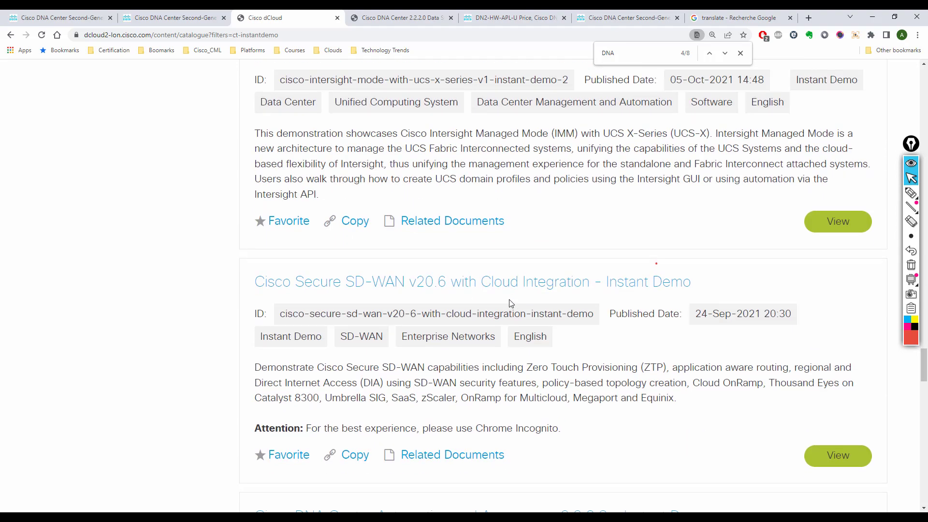
scroll(512, 304, "down", 5)
scroll(511, 303, "down", 10)
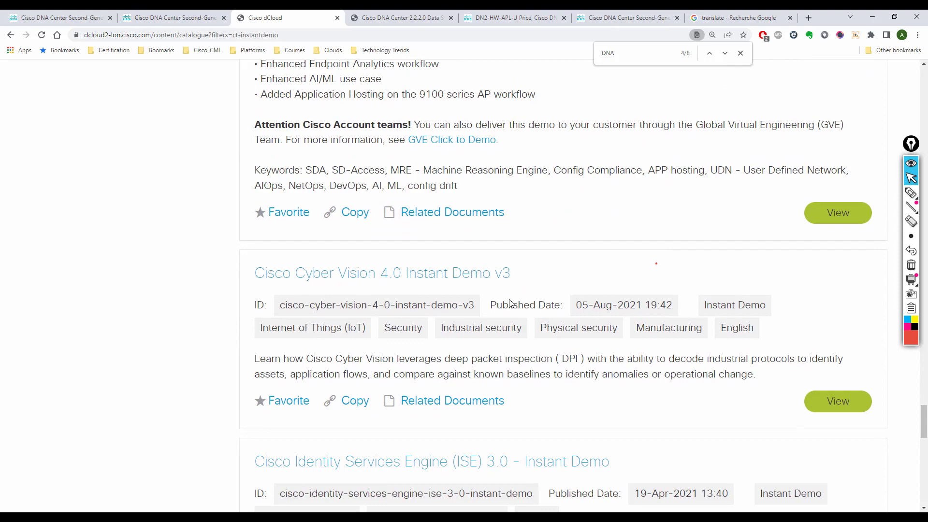
scroll(511, 304, "up", 15)
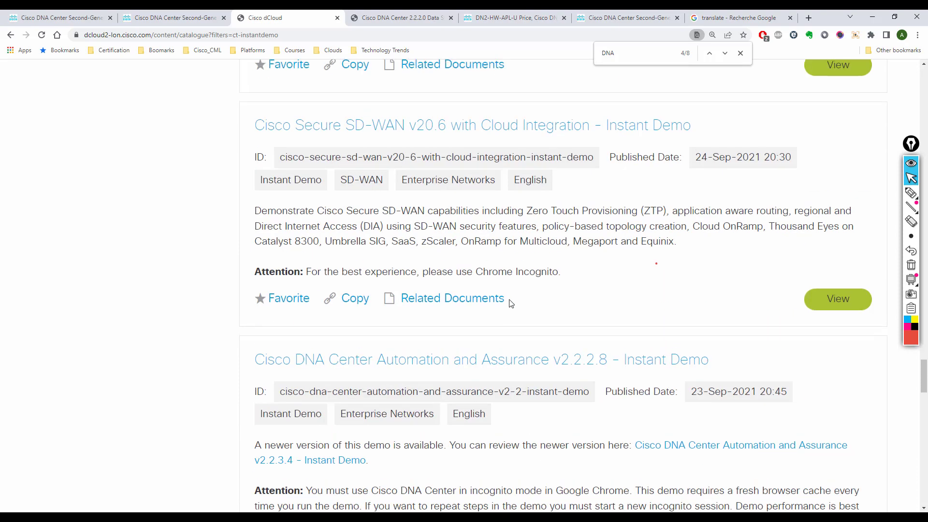
scroll(511, 303, "up", 4)
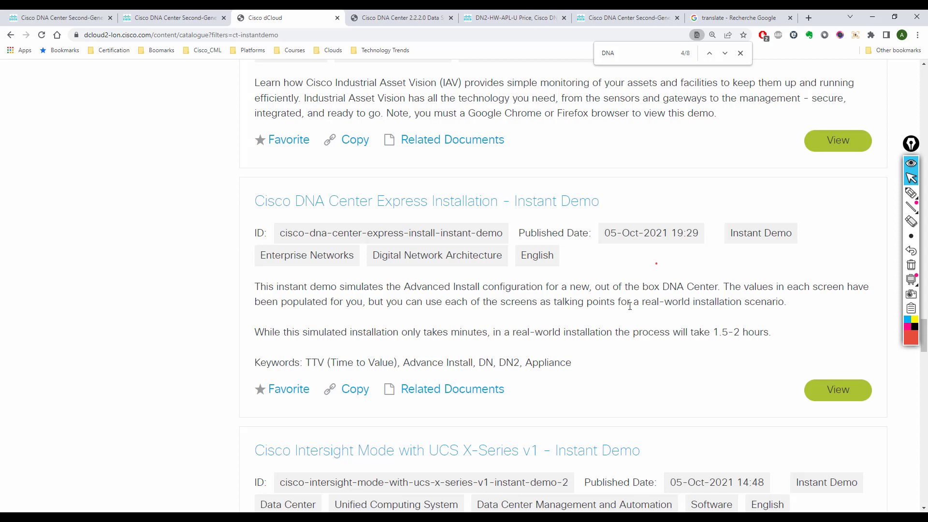
Review the description of the Cisco DNA Center Express Installation instant demo, highlighting its key phrases, and launch the demo
left_click_drag(755, 301, 699, 302)
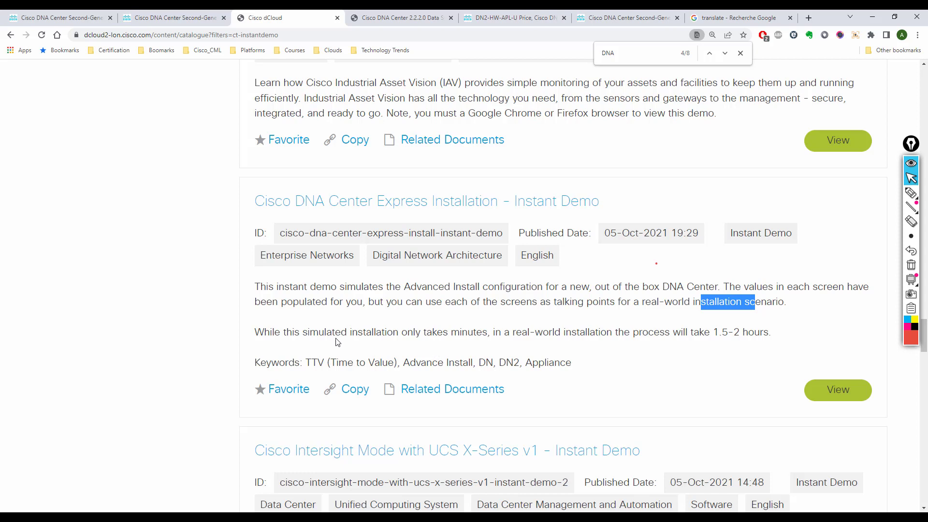
left_click_drag(327, 334, 302, 334)
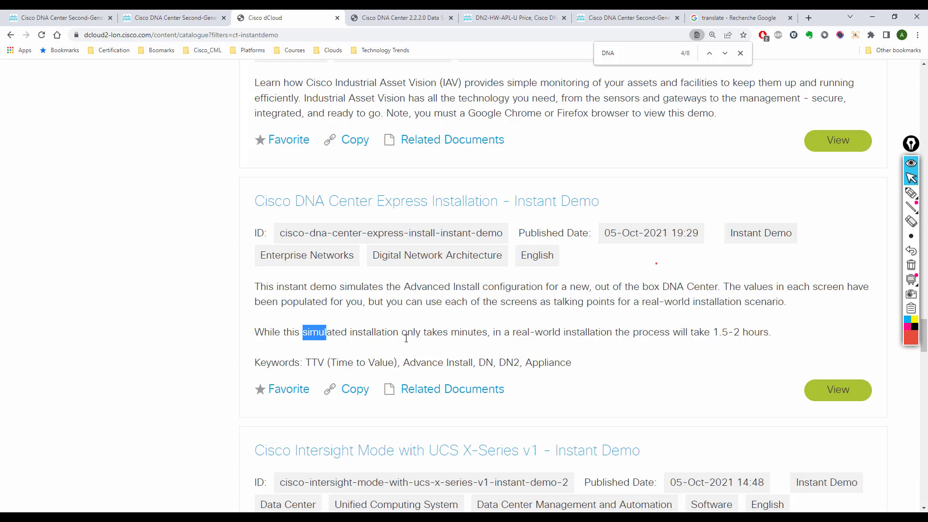
left_click_drag(704, 333, 749, 333)
left_click(758, 355)
left_click(843, 394)
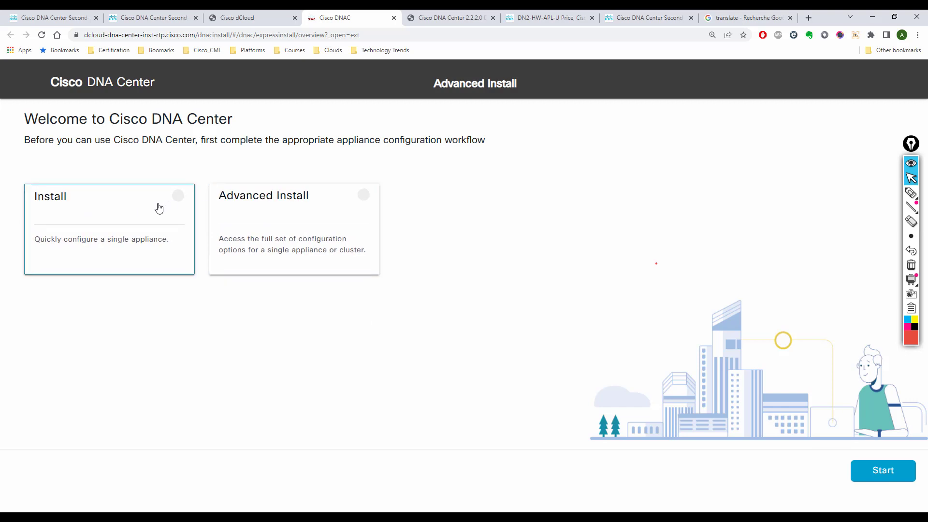
Choose the Install option for a single appliance and start the appliance configuration
left_click(178, 196)
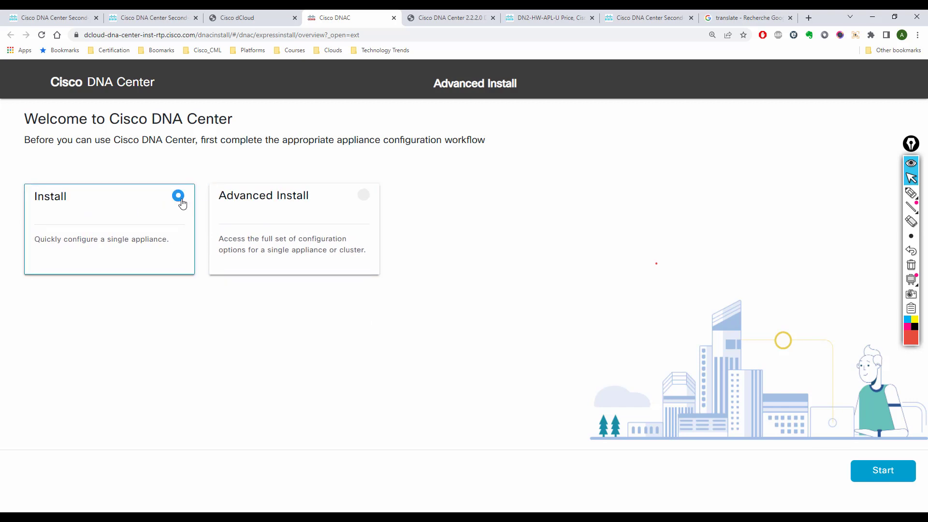
triple_click(137, 243)
left_click(114, 210)
left_click(883, 474)
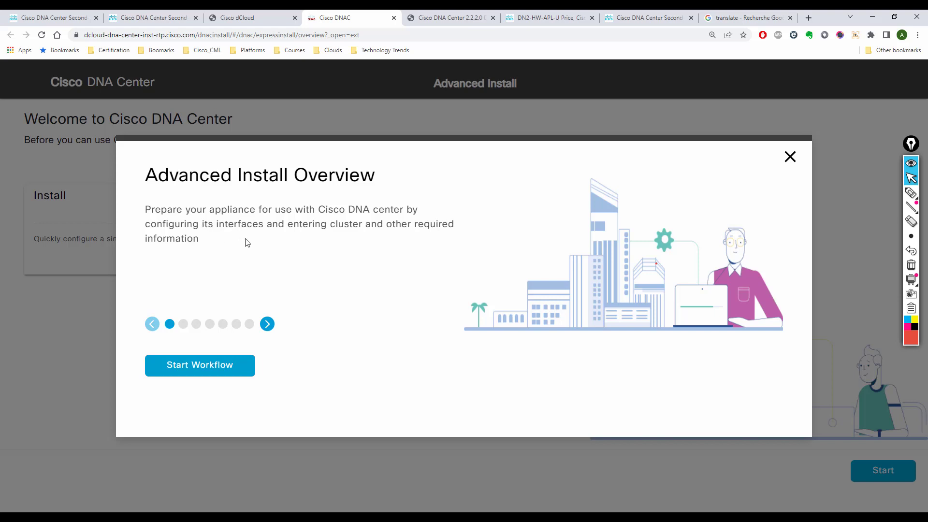
Read through the Advanced Install overview slides on cluster, interfaces, proxy and required information, and start the workflow
left_click(267, 324)
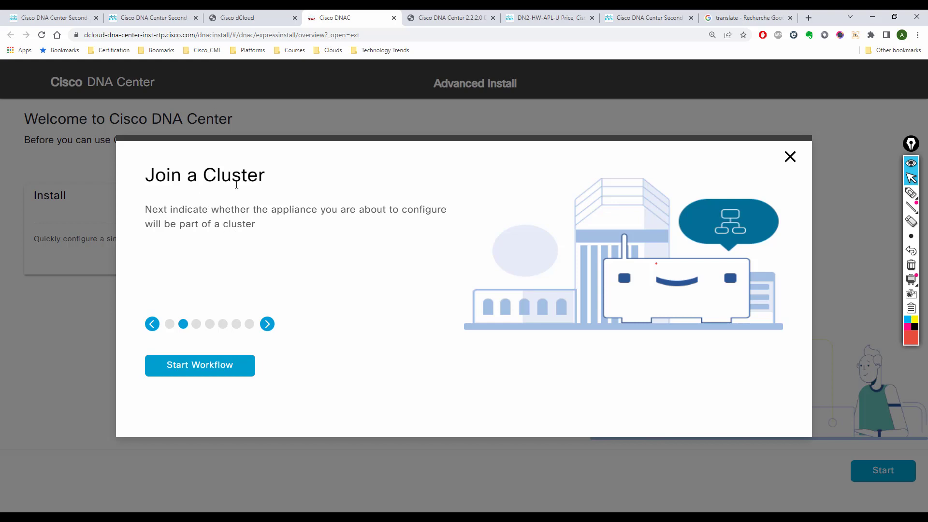
left_click(269, 327)
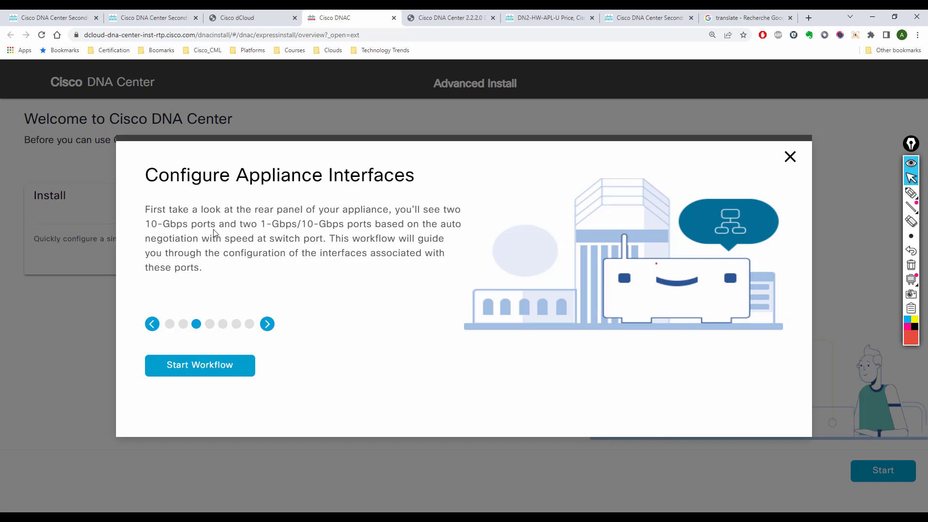
left_click(267, 324)
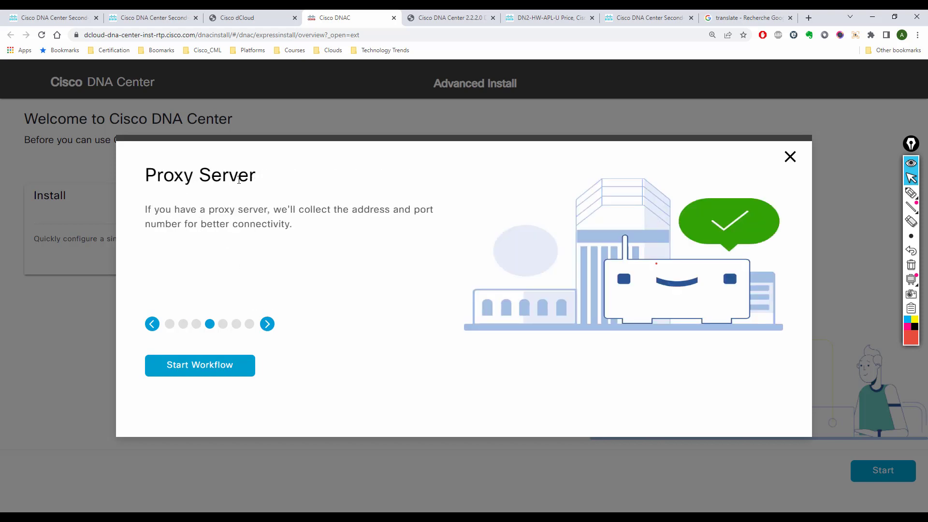
left_click_drag(238, 180, 194, 174)
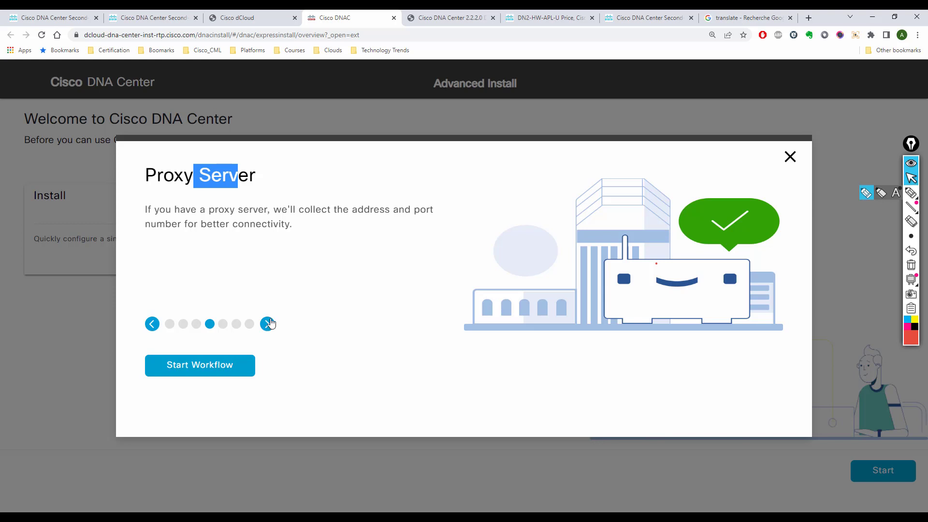
left_click(266, 325)
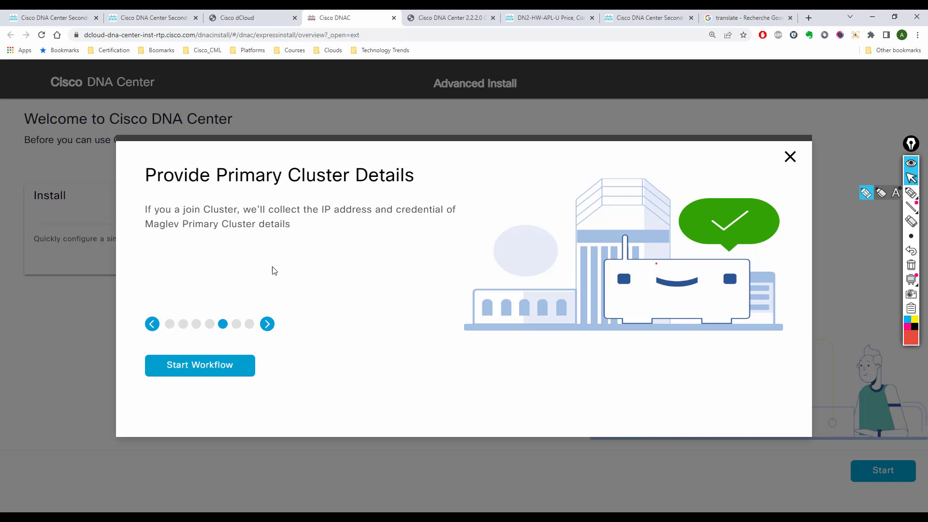
left_click(267, 325)
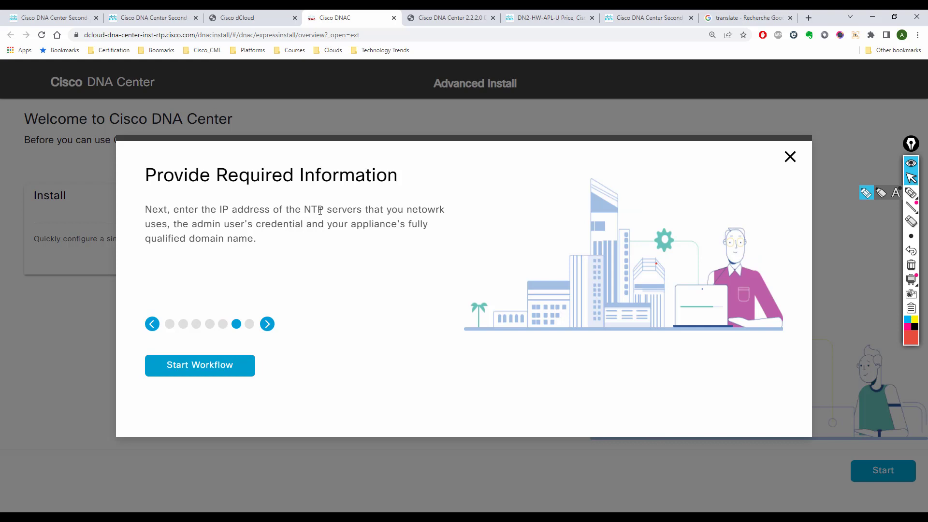
double_click(194, 224)
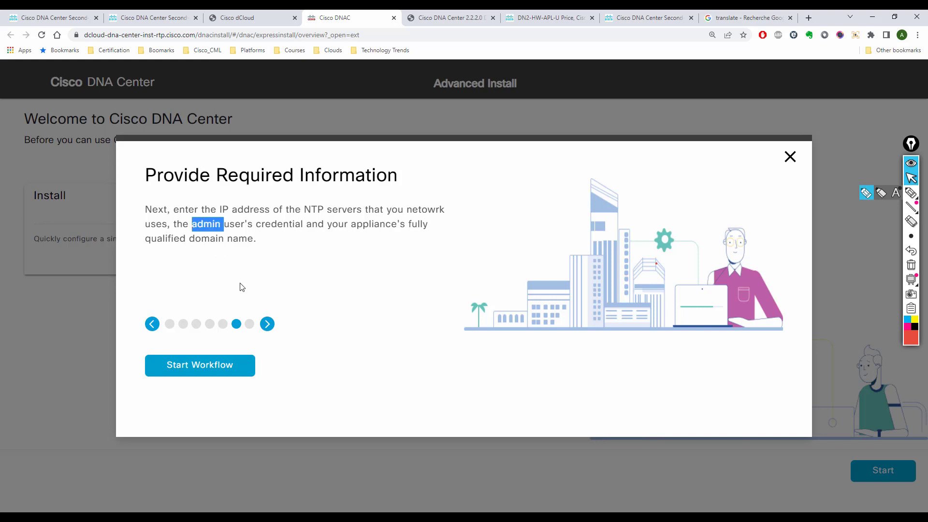
left_click(269, 325)
left_click(211, 373)
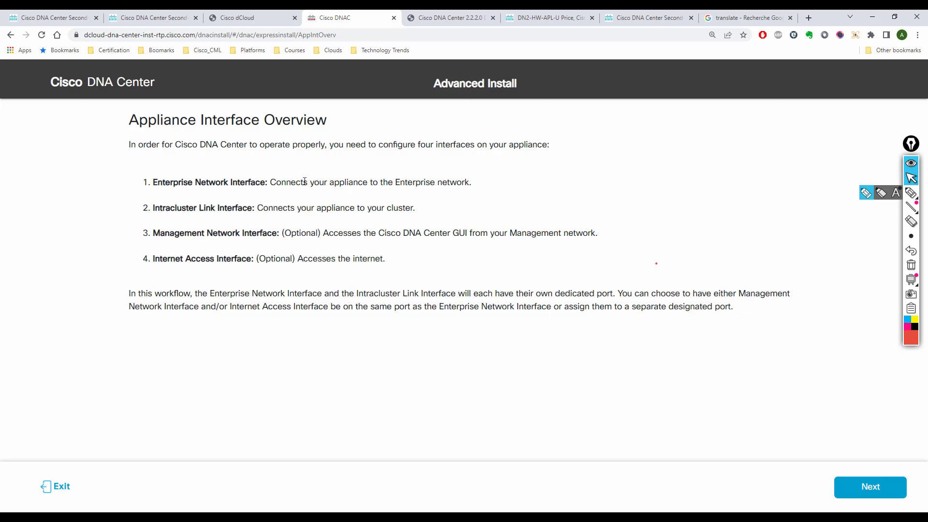
Examine the descriptions of the enterprise, intracluster, management and internet access interfaces, highlighting parts of the list
left_click_drag(273, 205, 129, 170)
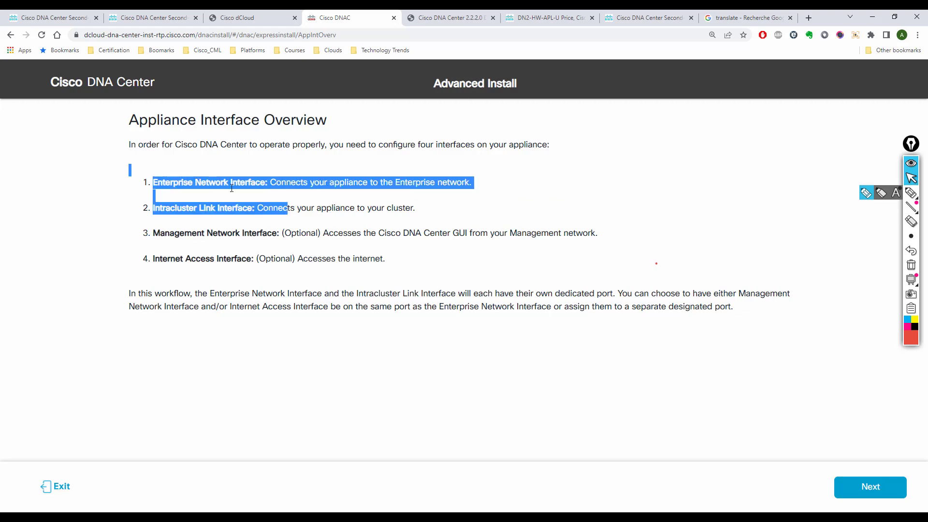
left_click(236, 193)
left_click_drag(322, 258, 283, 233)
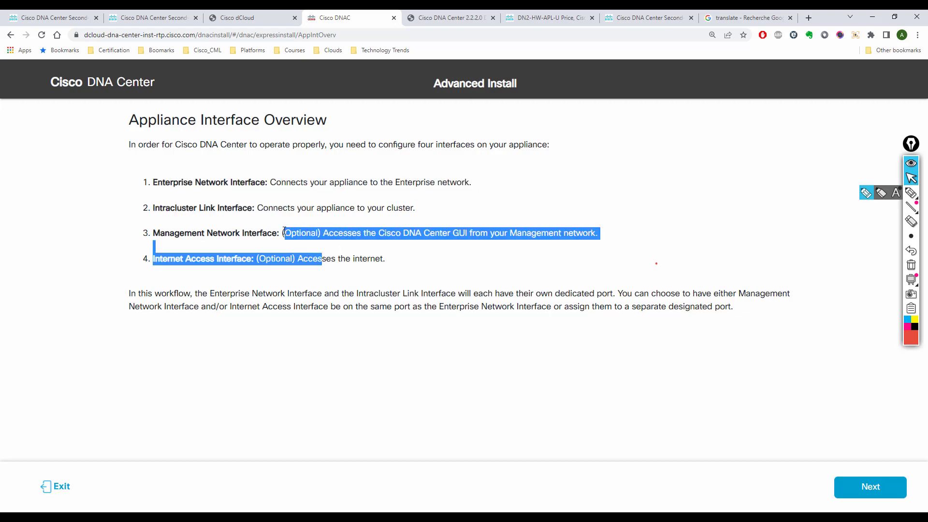
left_click(301, 203)
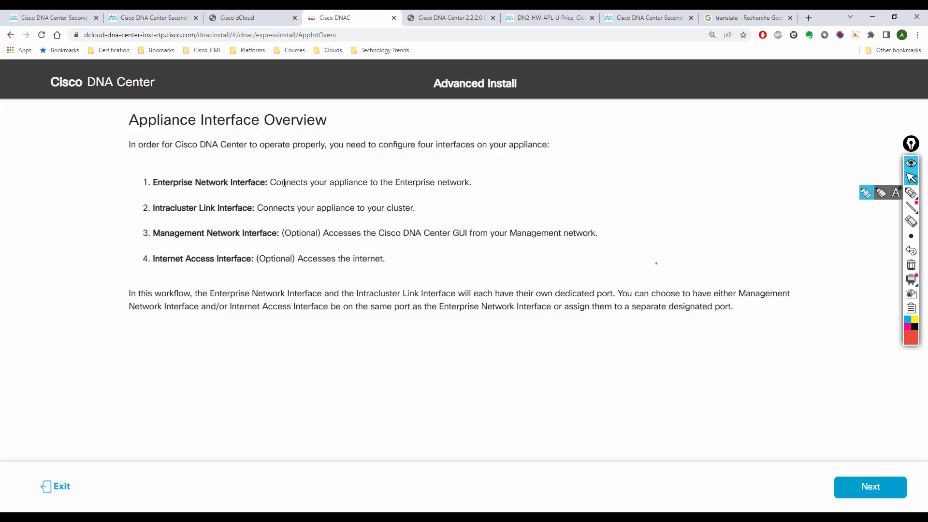
left_click_drag(246, 207, 277, 213)
left_click(324, 212)
Sketch a box linked to a switch box below the interface descriptions, with an incoming line and arrows in the switch
left_click(911, 193)
mouse_move(362, 382)
left_mouse_down()
mouse_move(323, 410)
mouse_move(338, 375)
mouse_move(349, 375)
left_mouse_up()
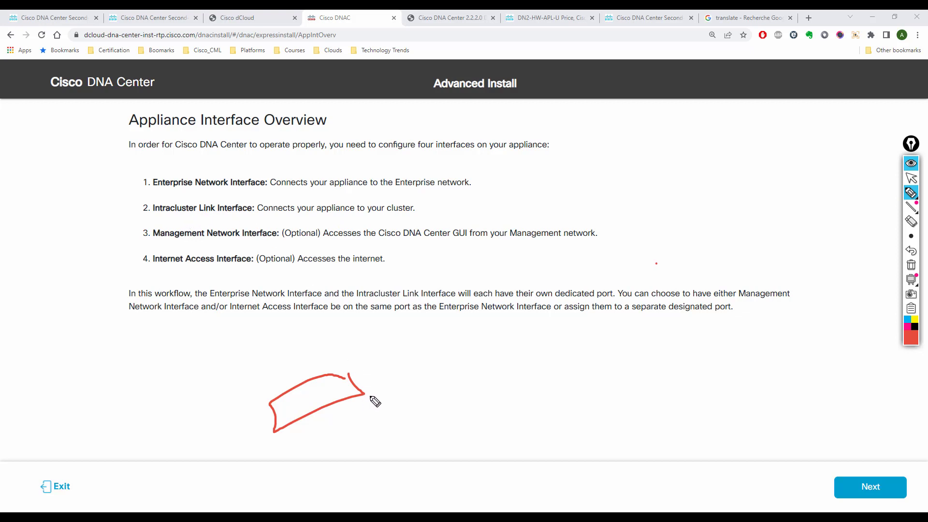
mouse_move(364, 394)
left_mouse_down()
mouse_move(484, 379)
mouse_move(546, 383)
mouse_move(490, 355)
mouse_move(482, 363)
left_mouse_up()
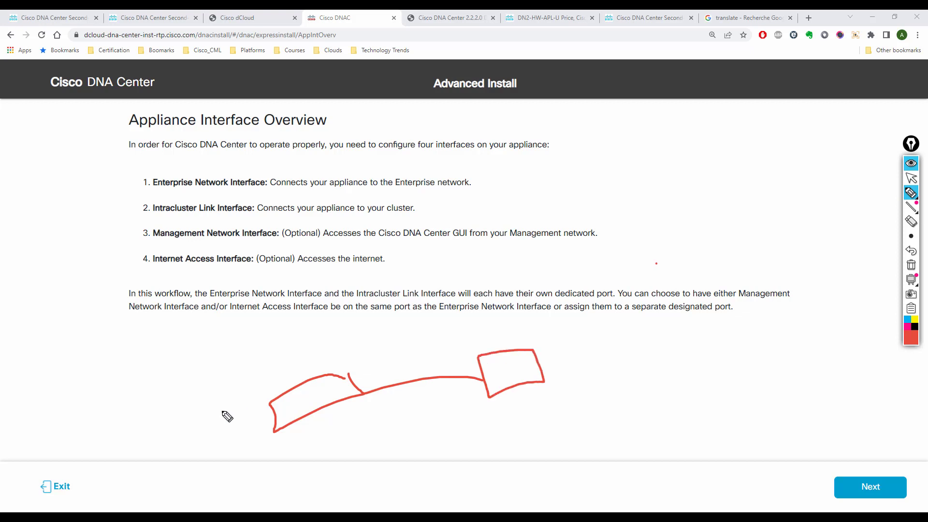
left_click_drag(216, 419, 286, 406)
mouse_move(303, 401)
left_mouse_down()
mouse_move(314, 400)
mouse_move(300, 393)
left_mouse_up()
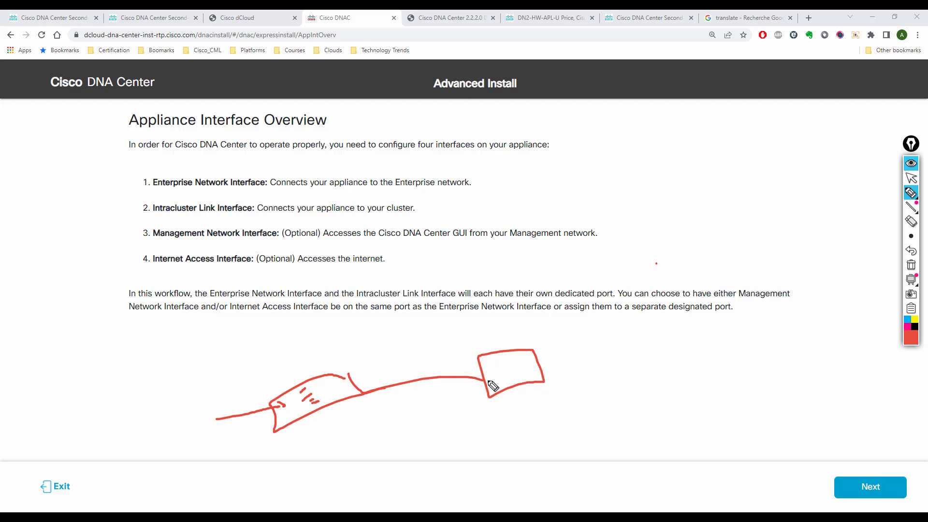
mouse_move(497, 368)
left_mouse_down()
mouse_move(525, 365)
mouse_move(503, 376)
left_mouse_up()
Sketch two more boxes below the first, each linked by a line to its own switch box
mouse_move(388, 433)
left_mouse_down()
mouse_move(353, 471)
mouse_move(377, 433)
left_mouse_up()
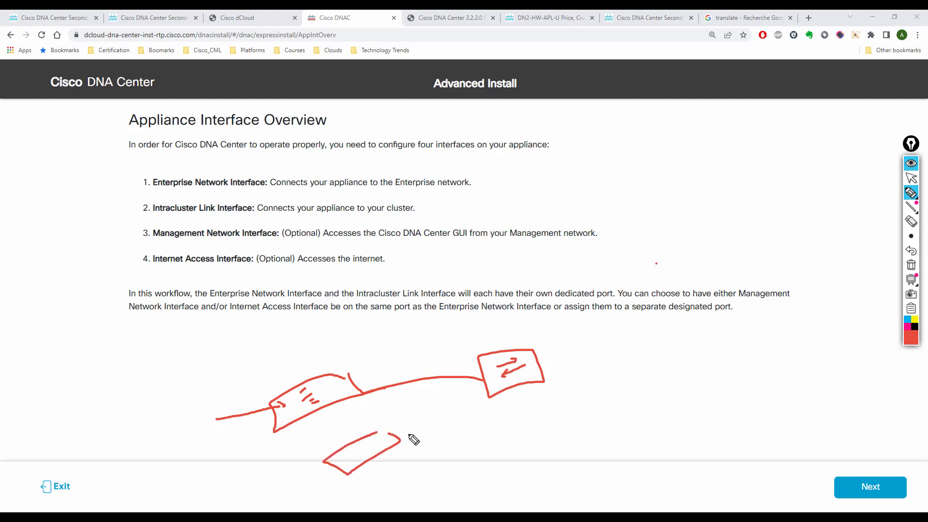
mouse_move(430, 471)
left_mouse_down()
mouse_move(379, 495)
mouse_move(430, 468)
left_mouse_up()
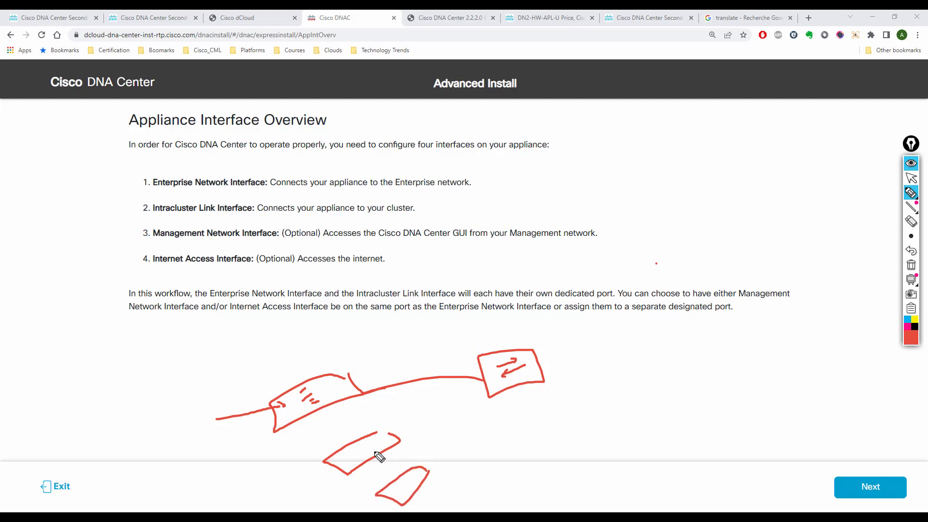
left_click(358, 450)
left_click(405, 479)
mouse_move(506, 427)
left_mouse_down()
mouse_move(566, 418)
mouse_move(518, 403)
mouse_move(501, 414)
mouse_move(556, 486)
mouse_move(607, 441)
mouse_move(531, 449)
left_mouse_up()
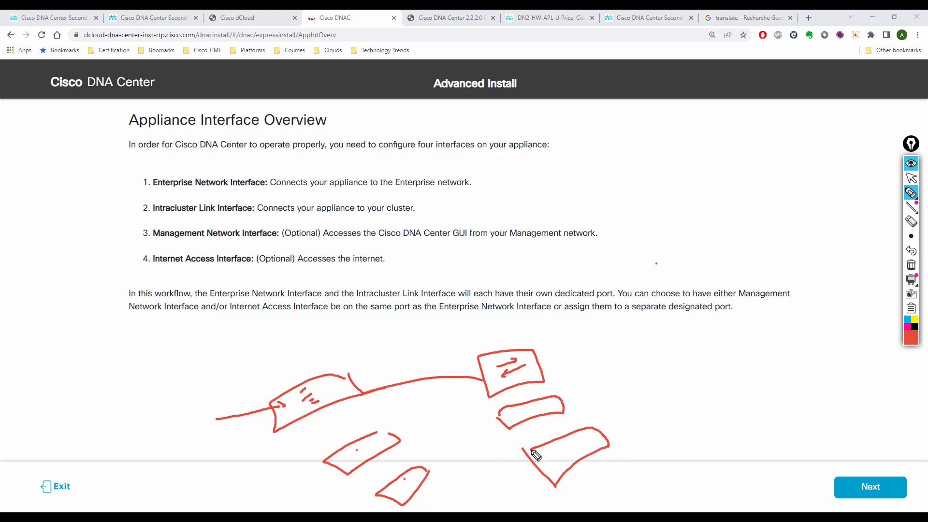
left_click_drag(428, 469, 542, 460)
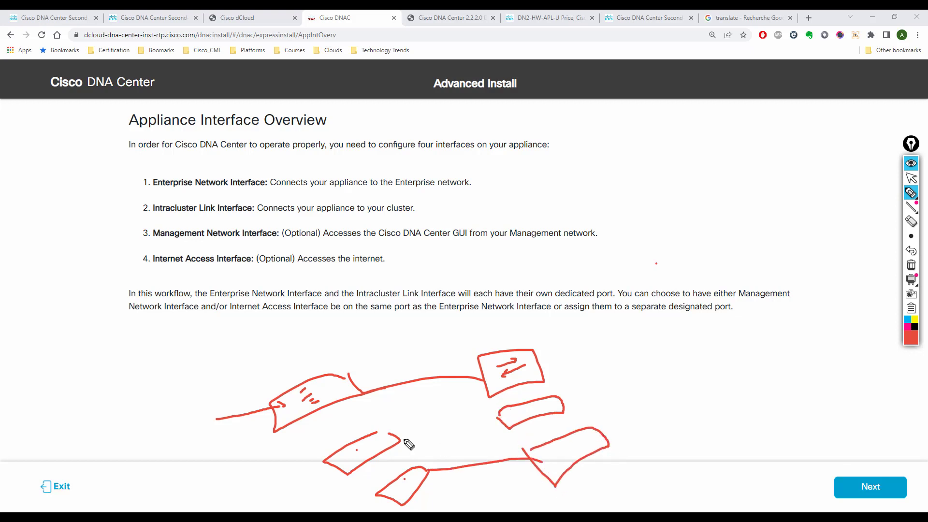
left_click_drag(397, 436, 503, 414)
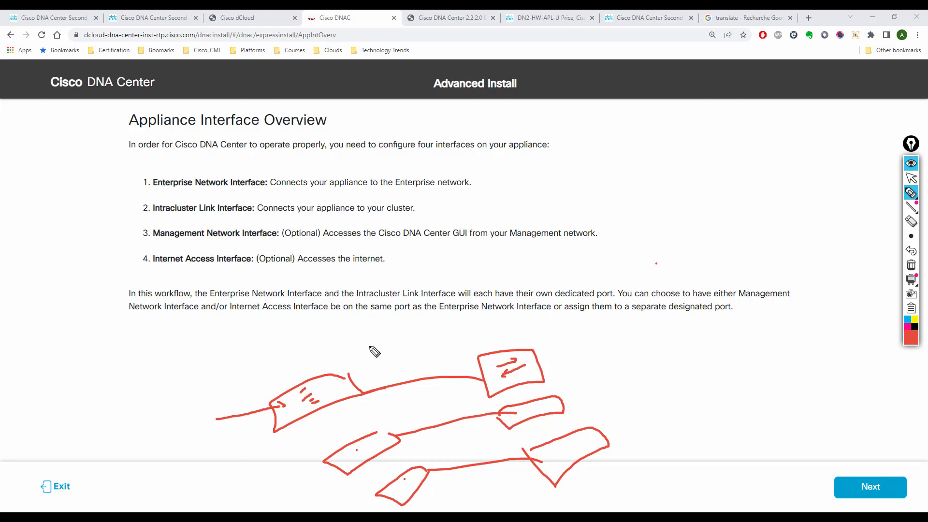
Erase the network sketch and continue from the interface overview to the cluster question
left_click(911, 223)
mouse_move(690, 284)
left_mouse_down()
mouse_move(582, 476)
mouse_move(427, 392)
mouse_move(349, 422)
mouse_move(258, 385)
mouse_move(385, 397)
mouse_move(269, 406)
left_mouse_up()
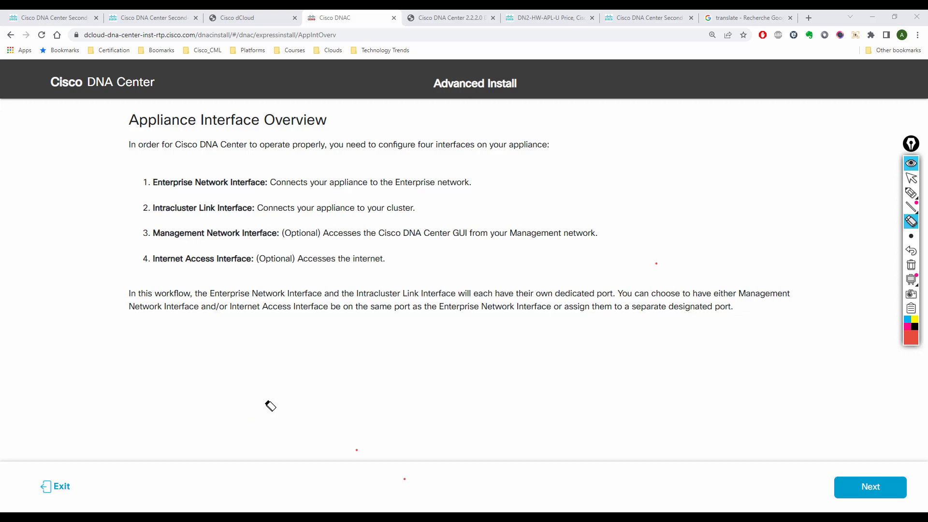
left_click(911, 179)
left_click(866, 494)
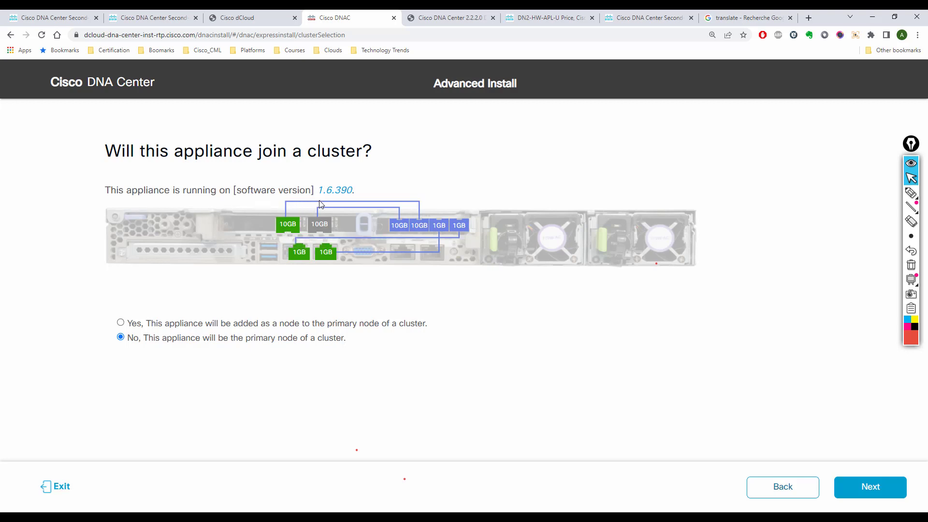
Highlight the software version, set the appliance as the primary node of a cluster, and continue to the interface setup
left_click_drag(317, 190, 375, 190)
left_click(375, 190)
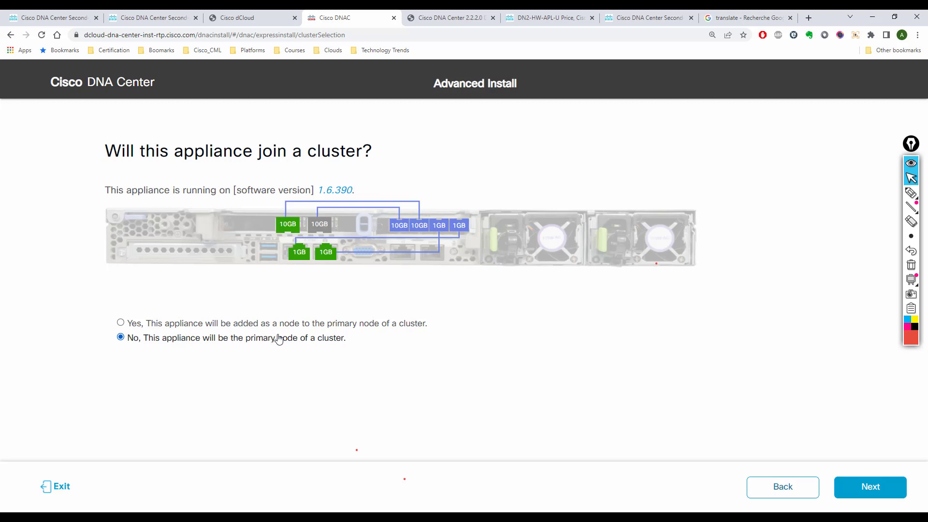
left_click(121, 324)
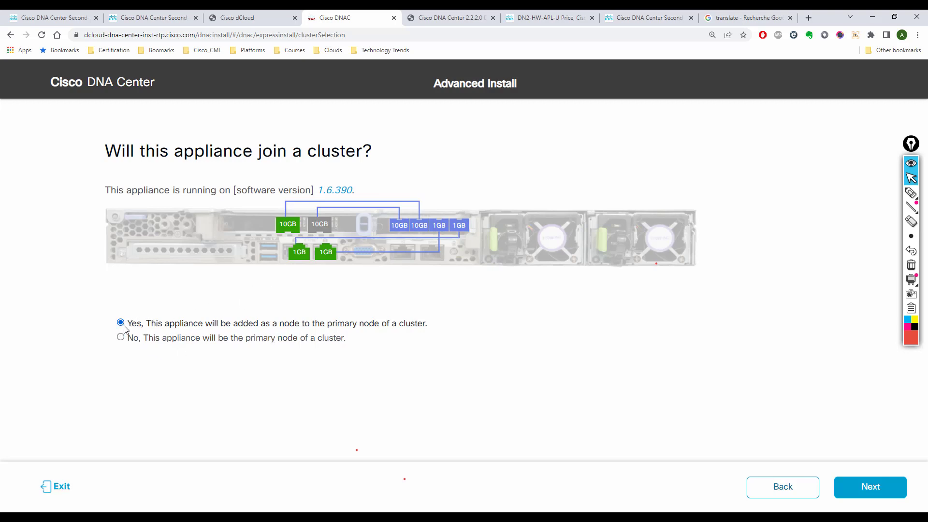
left_click(121, 338)
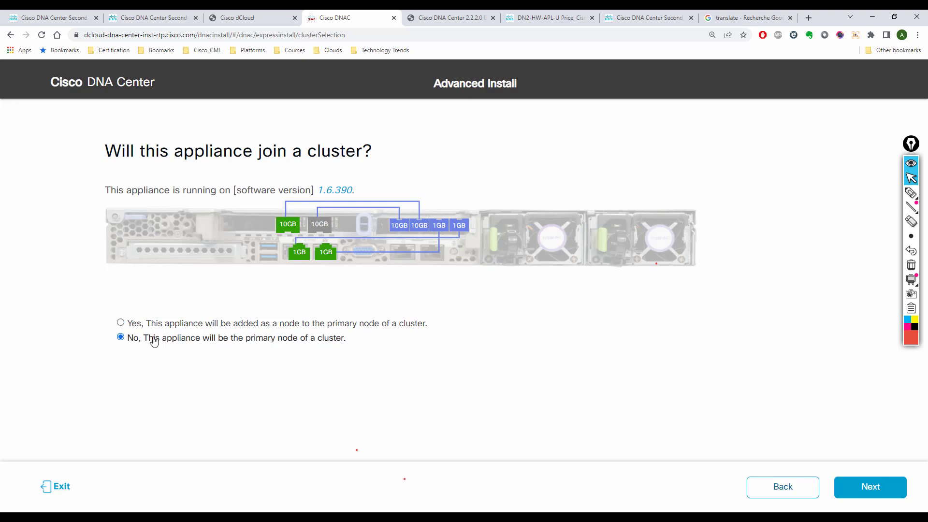
left_click(863, 487)
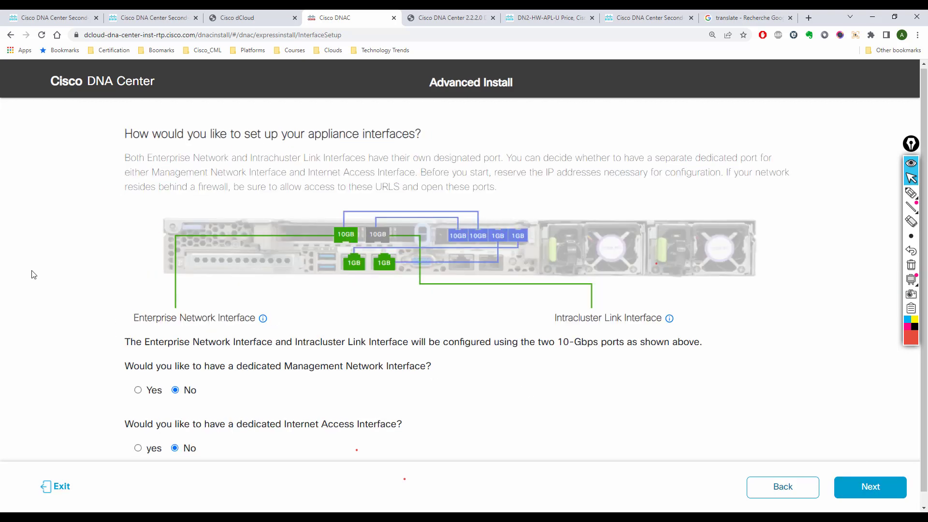
scroll(156, 307, "down", 1)
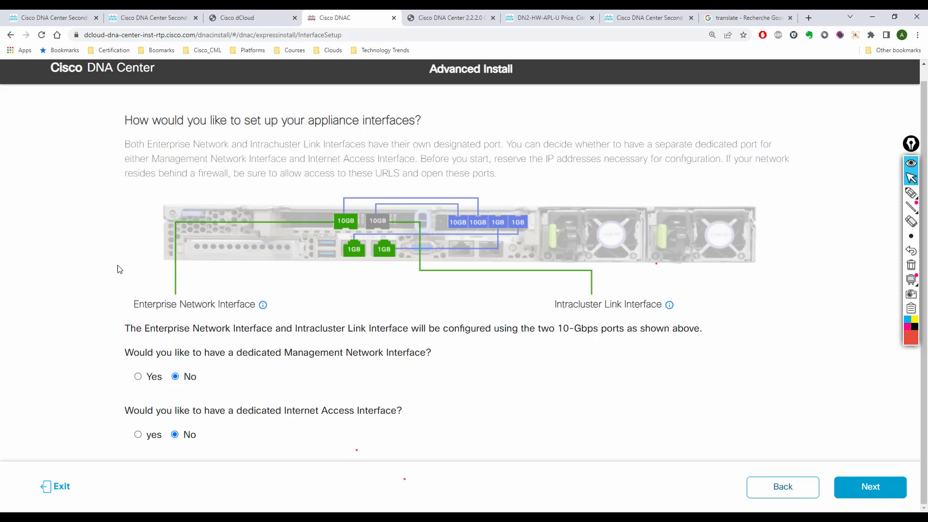
Open the Express Installation Demo Guide from the demo's related documents in the dCloud catalogue and view About This Demo
left_click(260, 24)
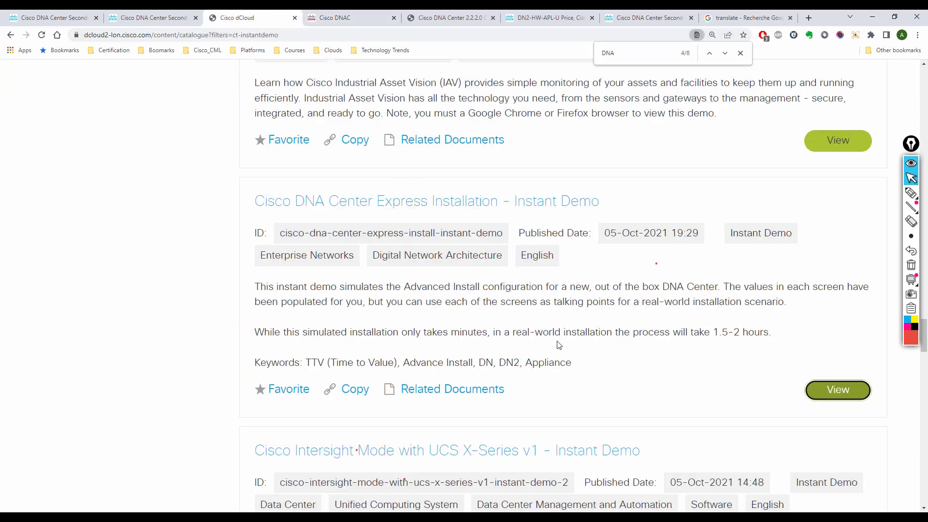
left_click(446, 394)
scroll(446, 395, "down", 5)
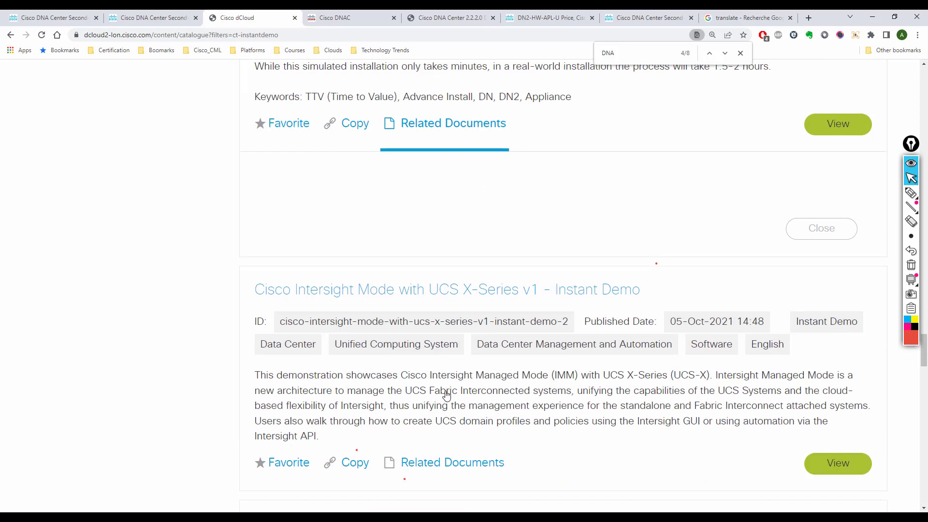
scroll(491, 221, "up", 2)
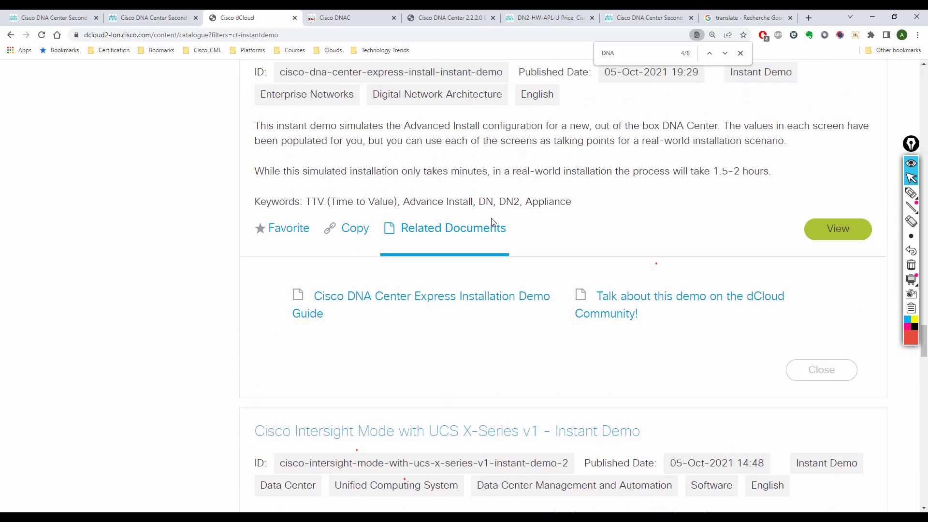
left_click(493, 299)
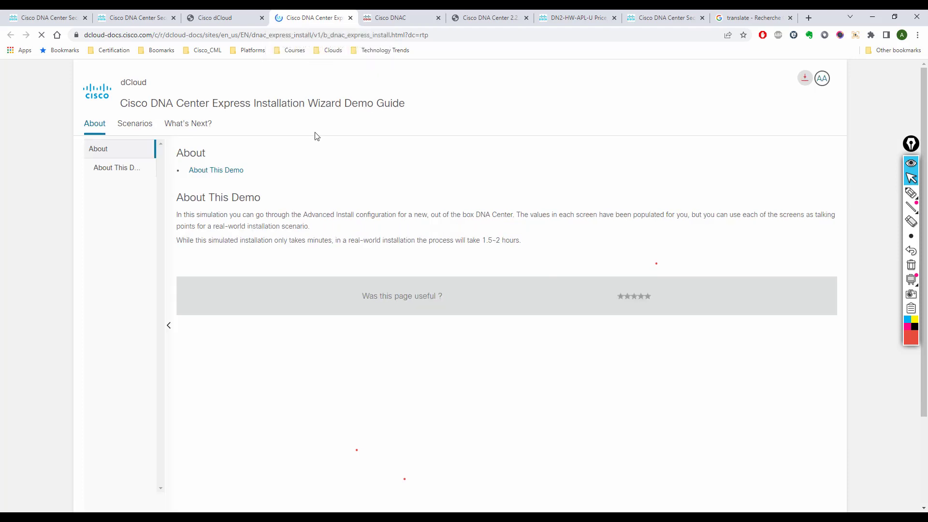
scroll(324, 274, "down", 2)
scroll(325, 275, "up", 2)
left_click(105, 166)
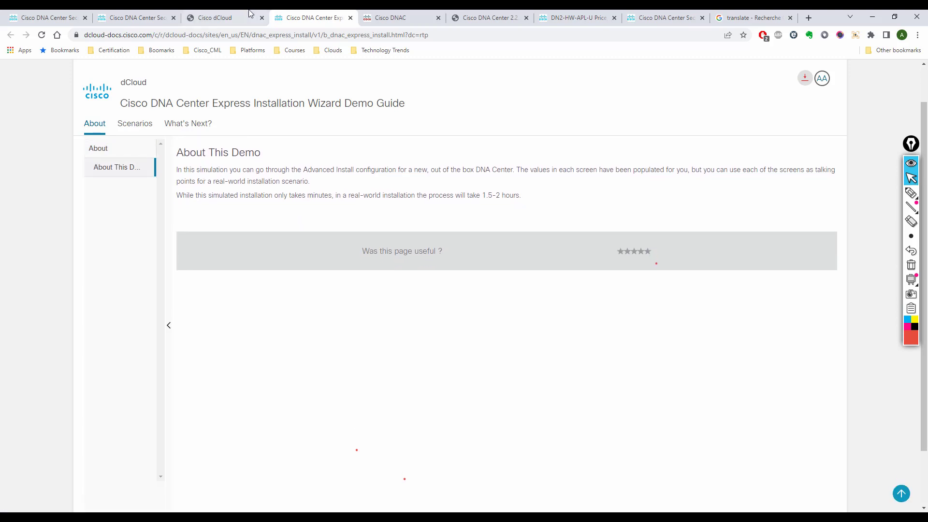
Return to Advanced Install, continue without dedicated management or internet interfaces, and highlight parts of the combined network interface heading
left_click(405, 14)
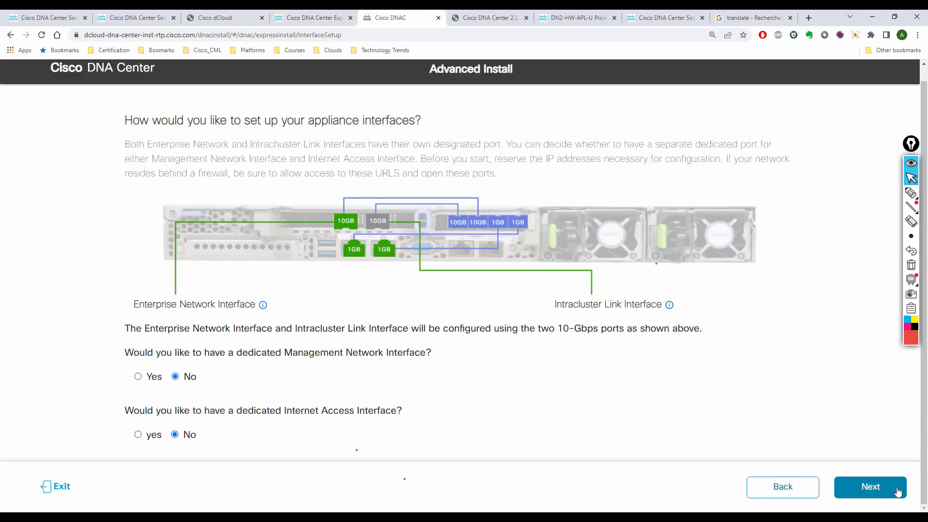
left_click(877, 497)
scroll(588, 396, "down", 3)
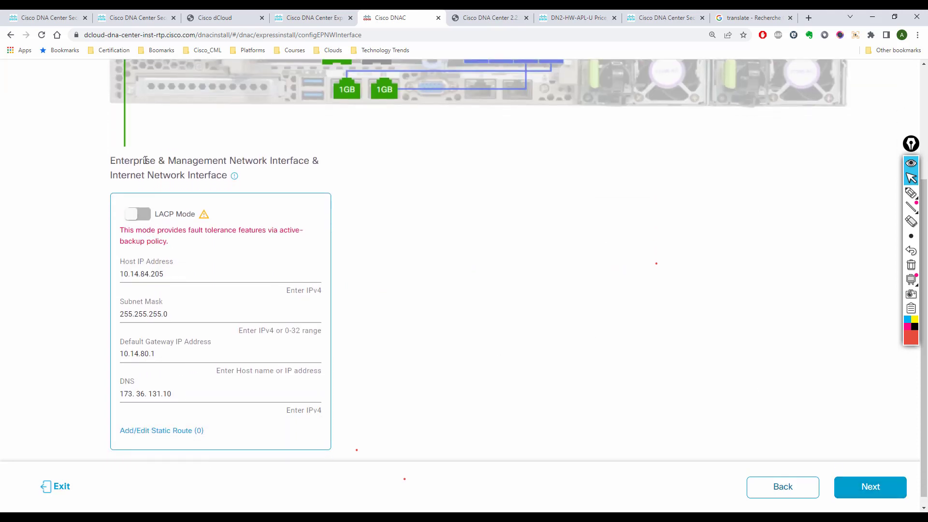
left_click_drag(147, 159, 110, 161)
left_click(235, 170)
left_click_drag(203, 161, 158, 161)
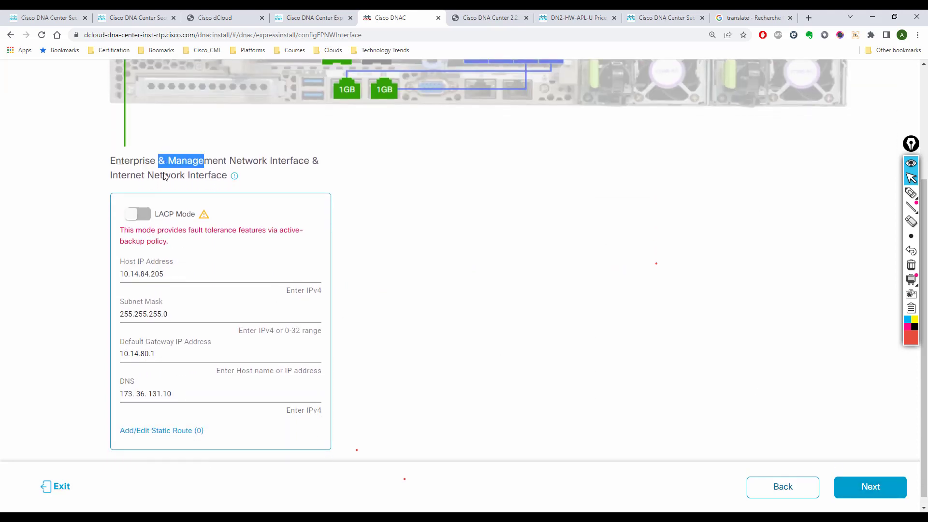
left_click(164, 174)
Set the Enterprise Network Interface's Host IP Address to 10.14.84.206 and go over the subnet mask and DNS fields
left_click(169, 284)
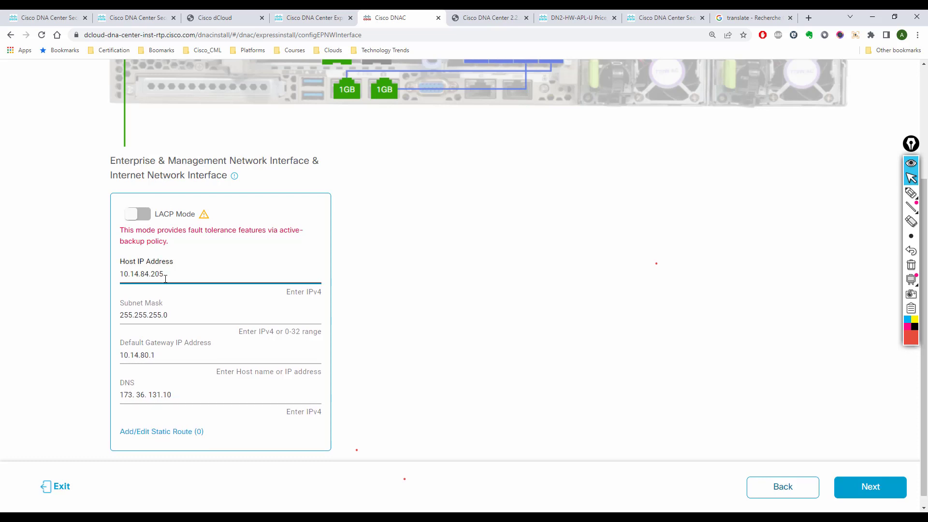
key("BackSpace")
type("1")
left_click(193, 315)
left_click(190, 389)
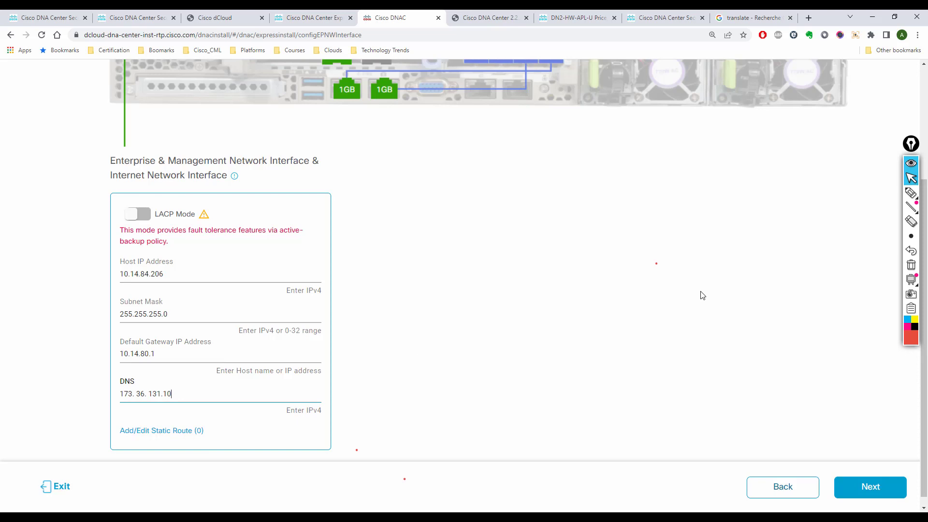
scroll(439, 210, "up", 3)
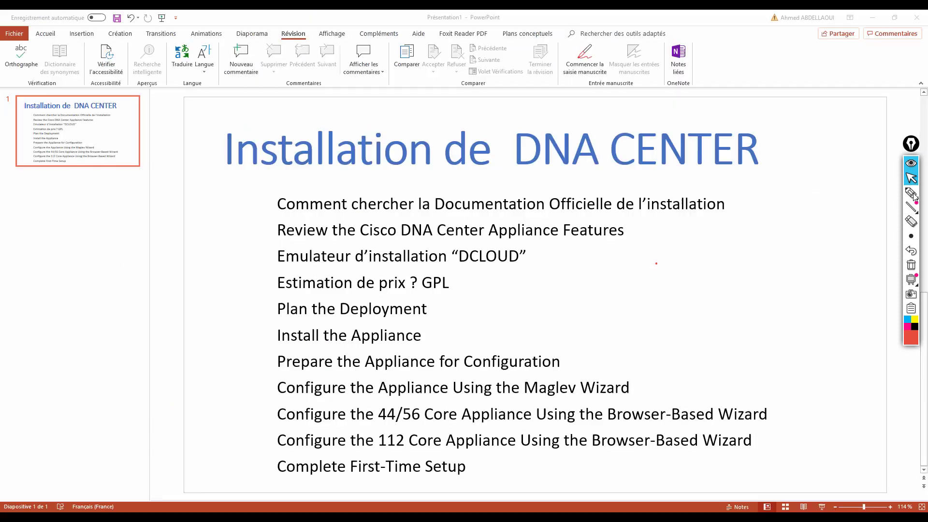
Mark the "Estimation de prix ? GPL" line on the PowerPoint slide with a stroke and an arrow, and return to the browser
left_click(911, 193)
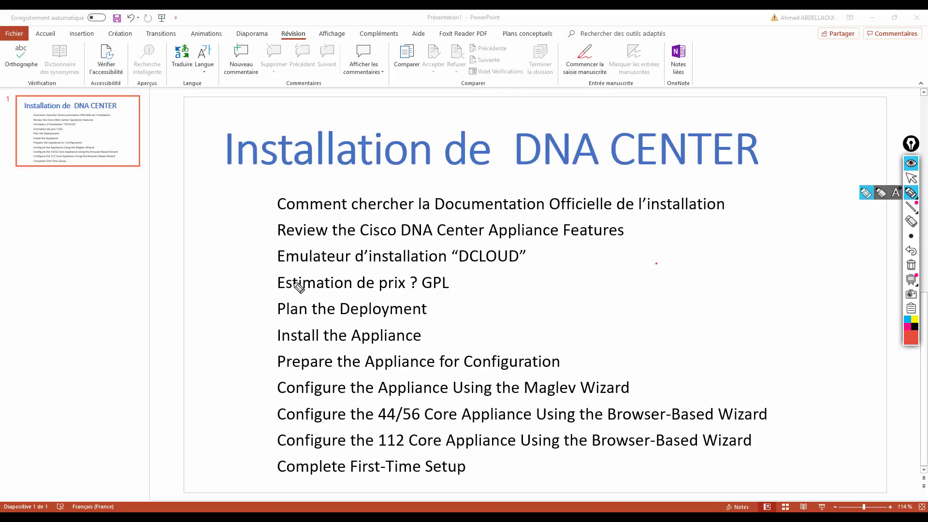
left_click_drag(280, 292, 410, 277)
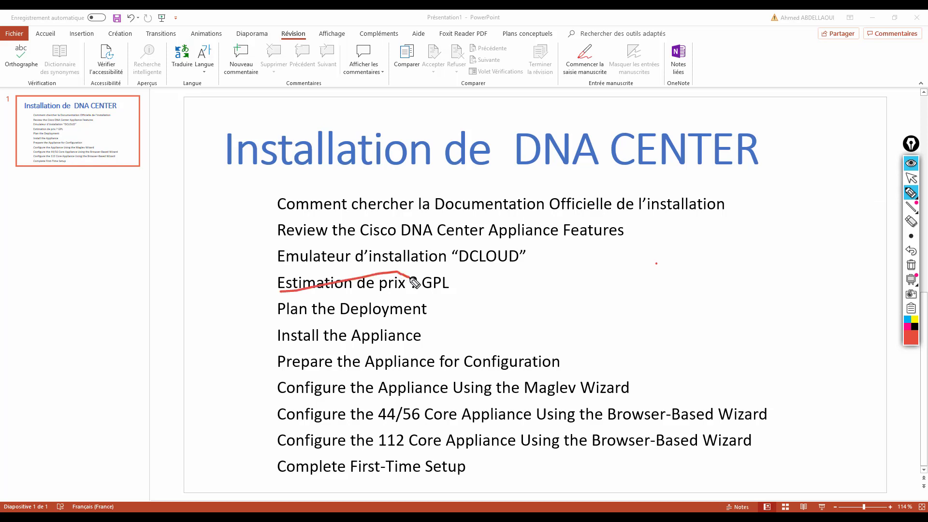
left_click_drag(488, 284, 474, 291)
left_click(911, 178)
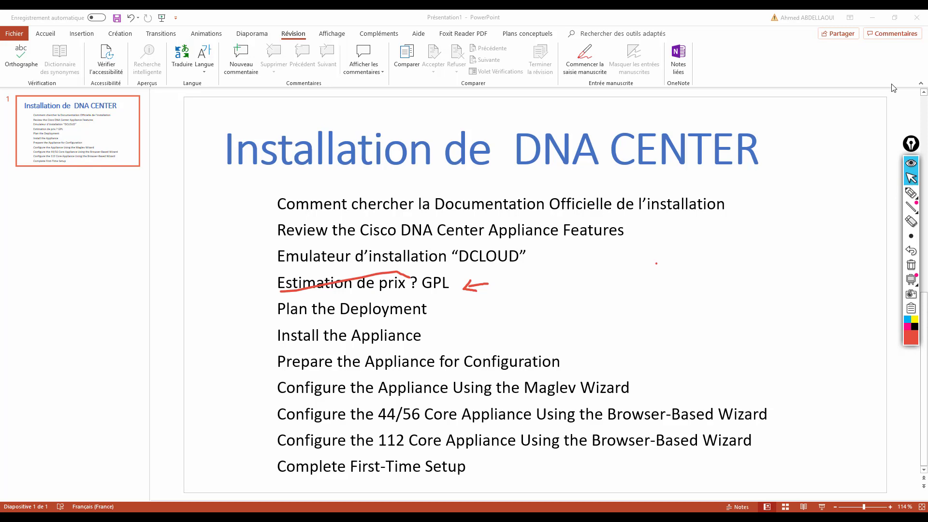
left_click(870, 19)
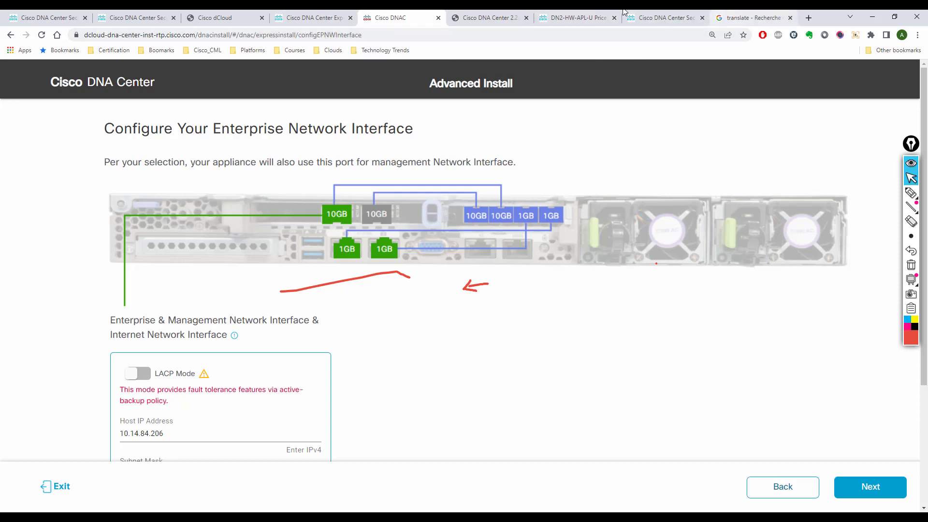
Open the Cisco Global Price List 2022 page for DN2-HW-APL-U and erase the leftover pen line and arrow
left_click(575, 17)
left_click(671, 14)
left_click(573, 18)
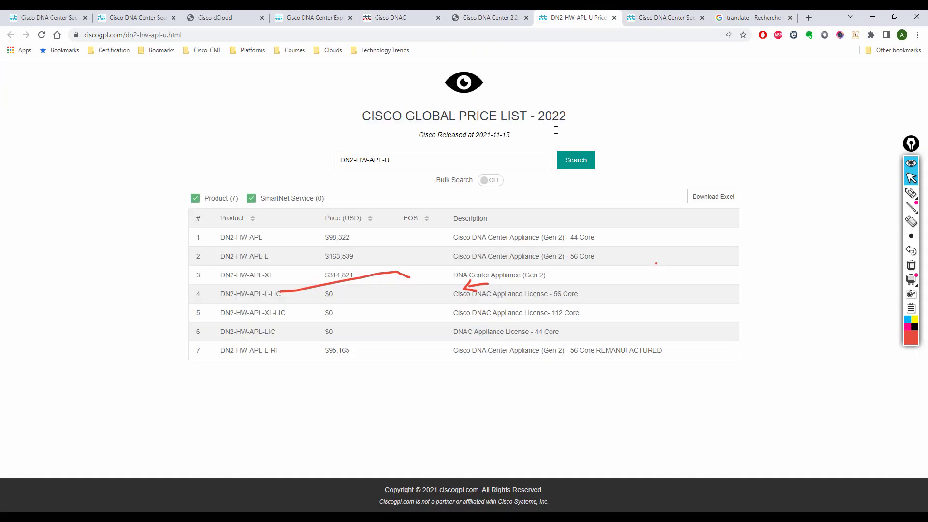
left_click(911, 221)
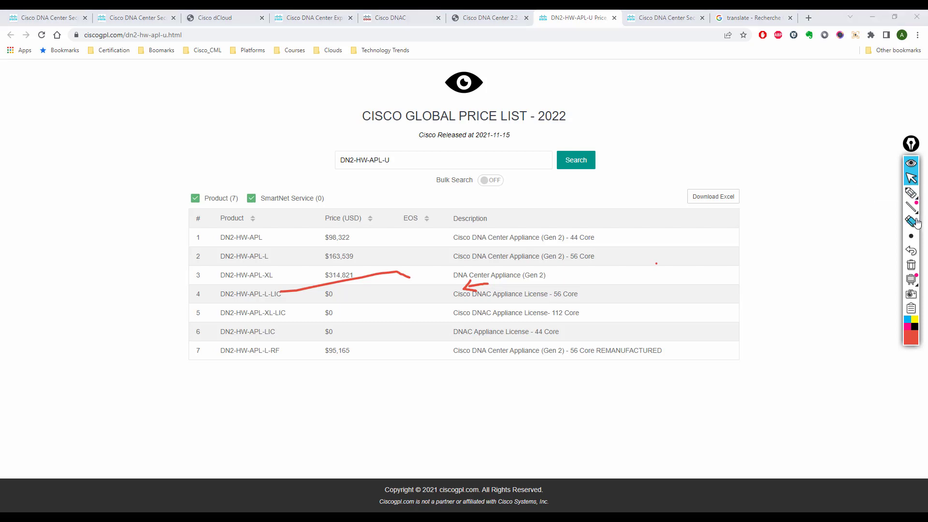
left_click(466, 287)
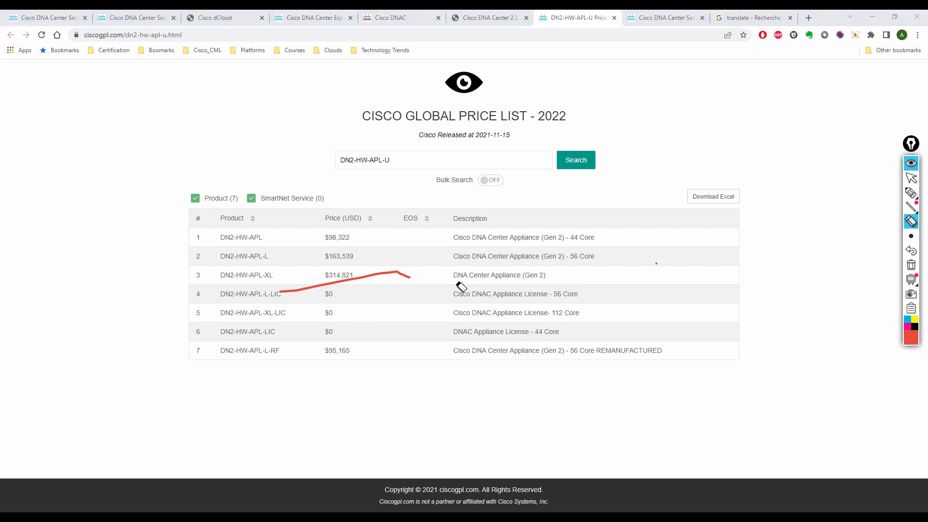
left_click(387, 280)
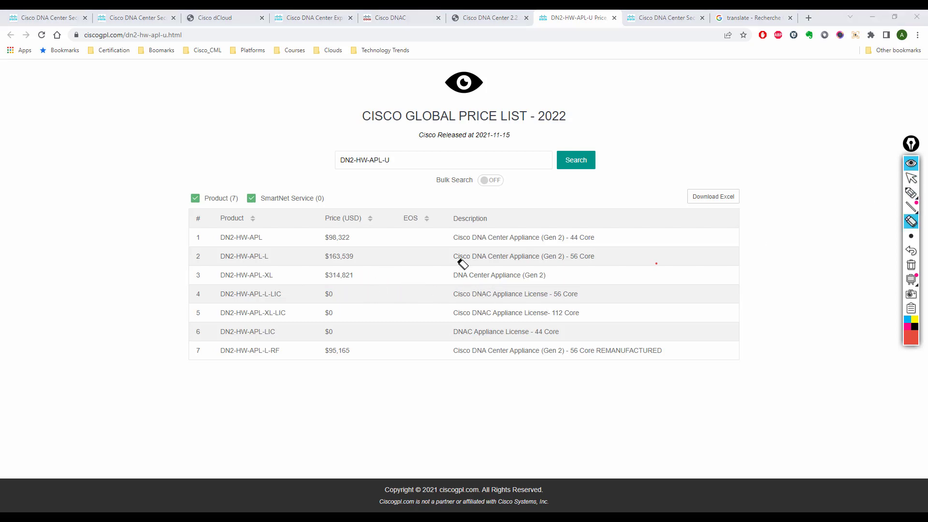
left_click(912, 178)
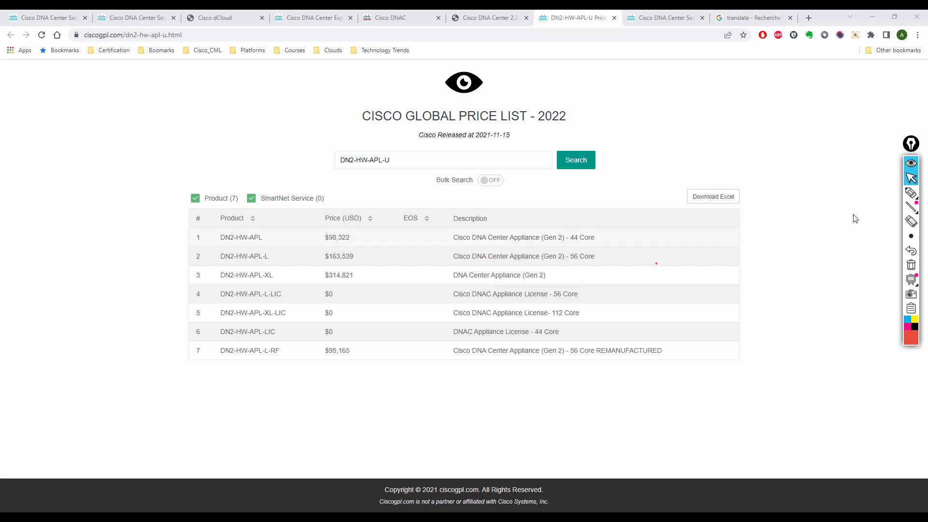
Mark the 44 Core and 56 Core appliance rows and the 56 Core and 112 Core license rows with pen strokes
left_click(911, 193)
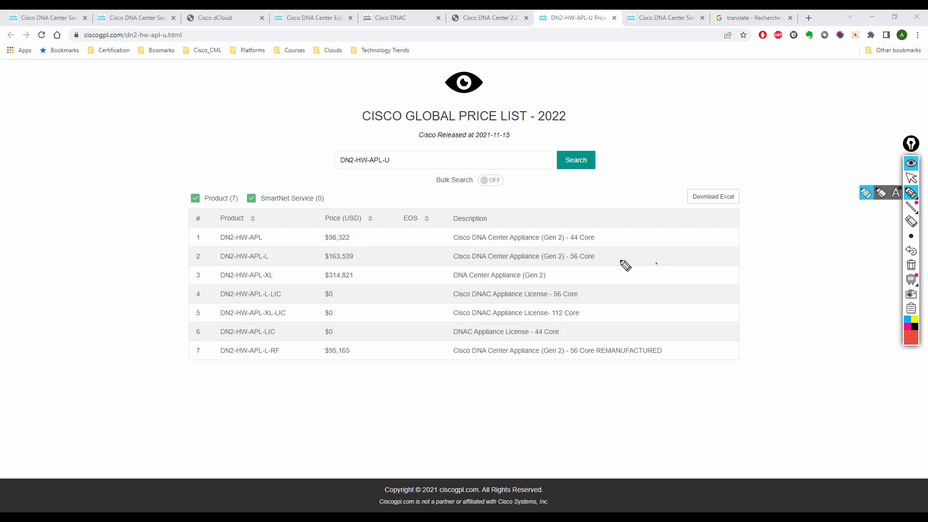
mouse_move(616, 236)
left_mouse_down()
mouse_move(644, 238)
mouse_move(638, 257)
mouse_move(647, 258)
left_mouse_up()
left_click(657, 263)
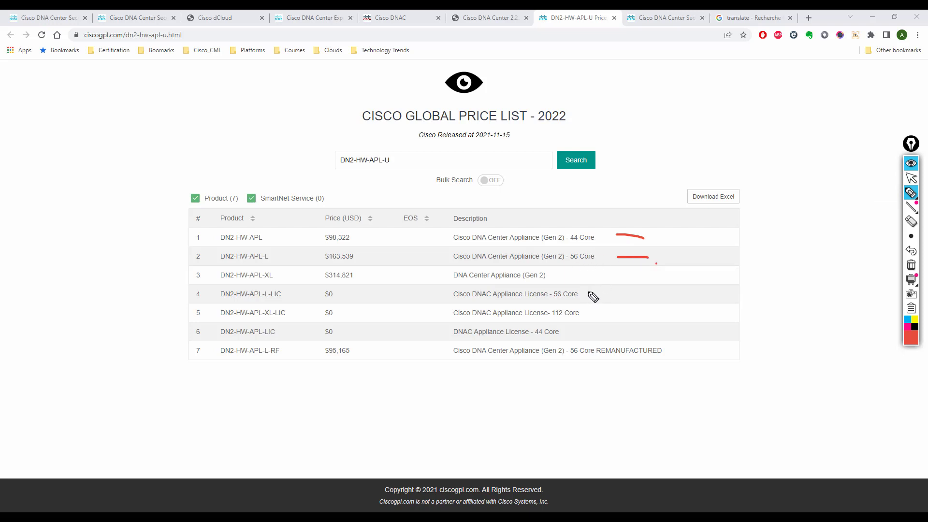
mouse_move(586, 295)
left_mouse_down()
mouse_move(610, 287)
mouse_move(595, 312)
mouse_move(604, 313)
left_mouse_up()
Handwrite short notes beside the price table, including 30% and 40%
mouse_move(61, 225)
left_mouse_down()
mouse_move(33, 237)
mouse_move(54, 262)
mouse_move(59, 246)
mouse_move(97, 237)
left_mouse_up()
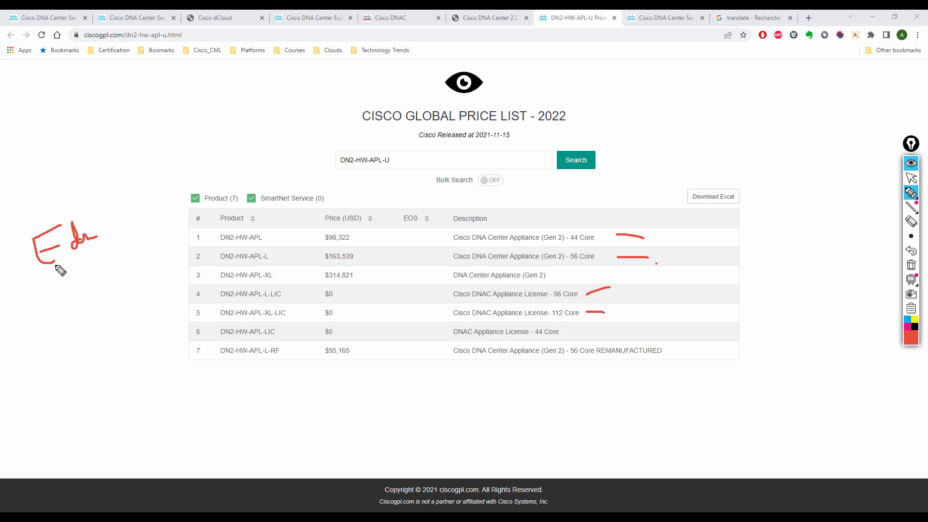
left_click_drag(55, 263, 64, 259)
left_click_drag(29, 312, 49, 324)
mouse_move(71, 360)
left_mouse_down()
mouse_move(82, 357)
mouse_move(84, 369)
mouse_move(102, 348)
mouse_move(100, 397)
mouse_move(125, 378)
mouse_move(136, 385)
left_mouse_up()
left_click(132, 365)
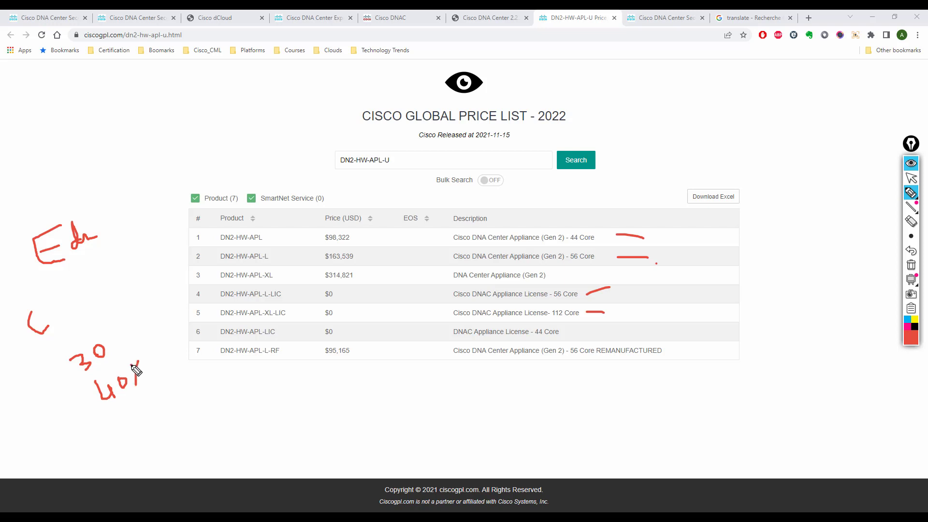
left_click(142, 372)
left_click_drag(115, 330, 112, 344)
left_click(107, 332)
left_click(115, 342)
left_click(56, 382)
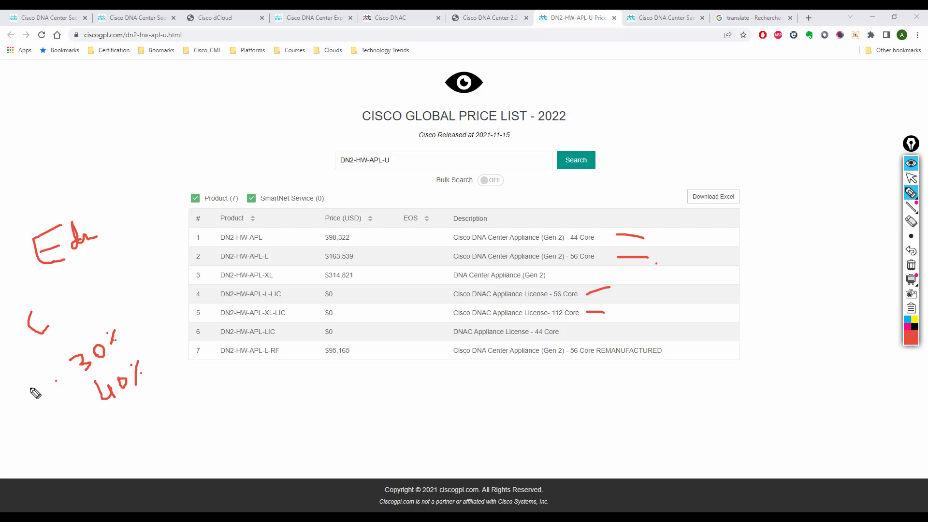